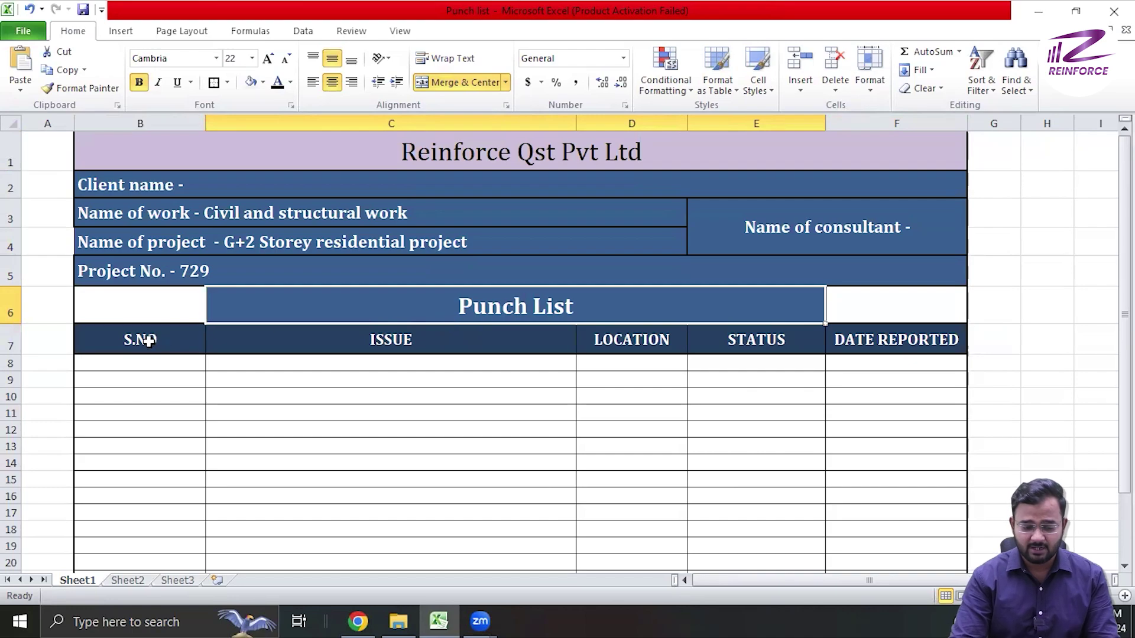
left_click_drag(155, 337, 435, 350)
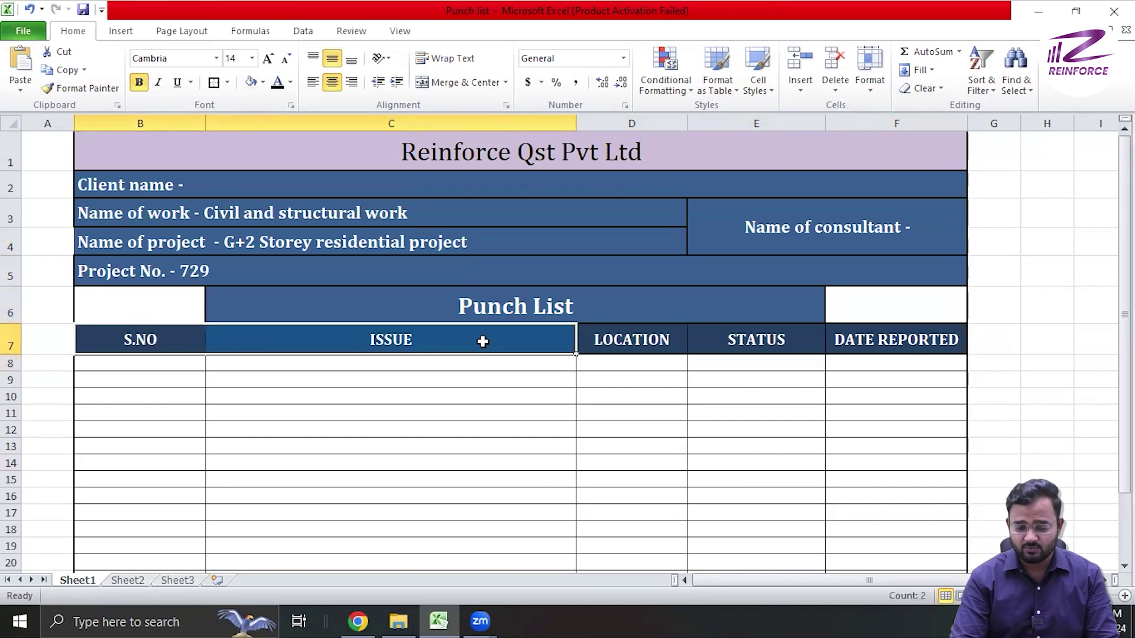
left_click_drag(484, 340, 860, 347)
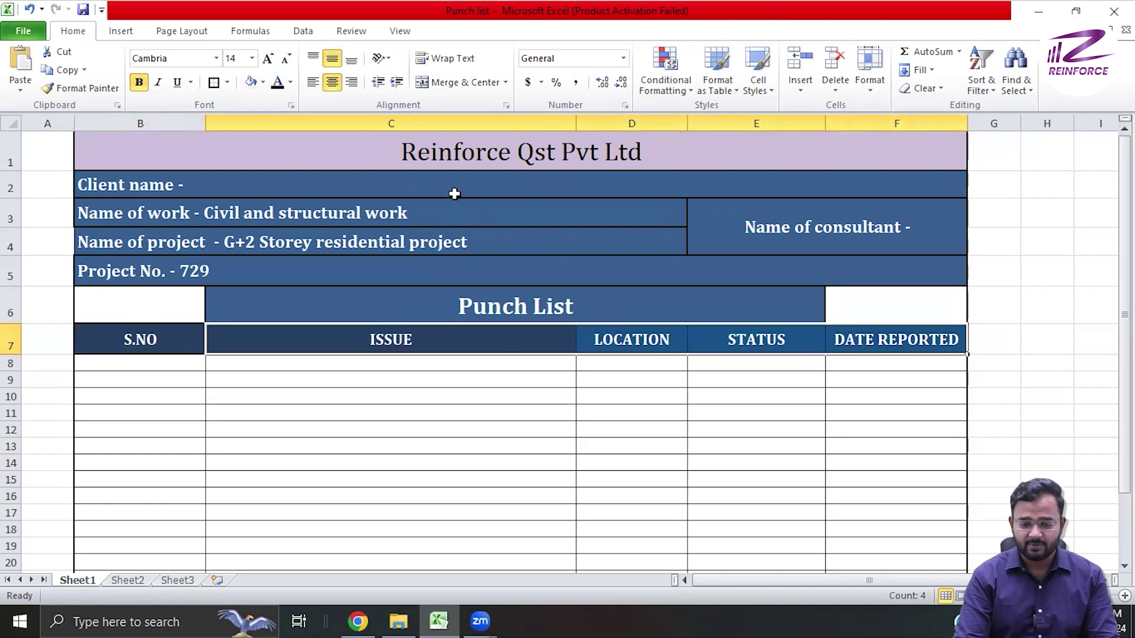
left_click_drag(451, 187, 467, 282)
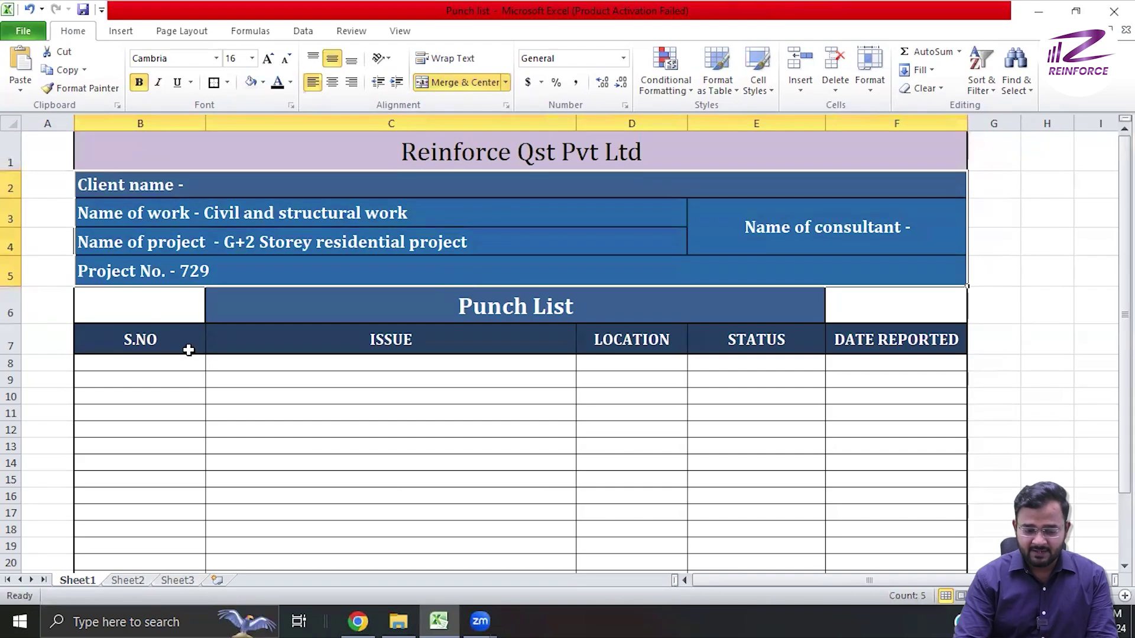
Enter serial number 1 in row 9 of the punch list with the issue "Paint coming off again".
left_click(142, 379)
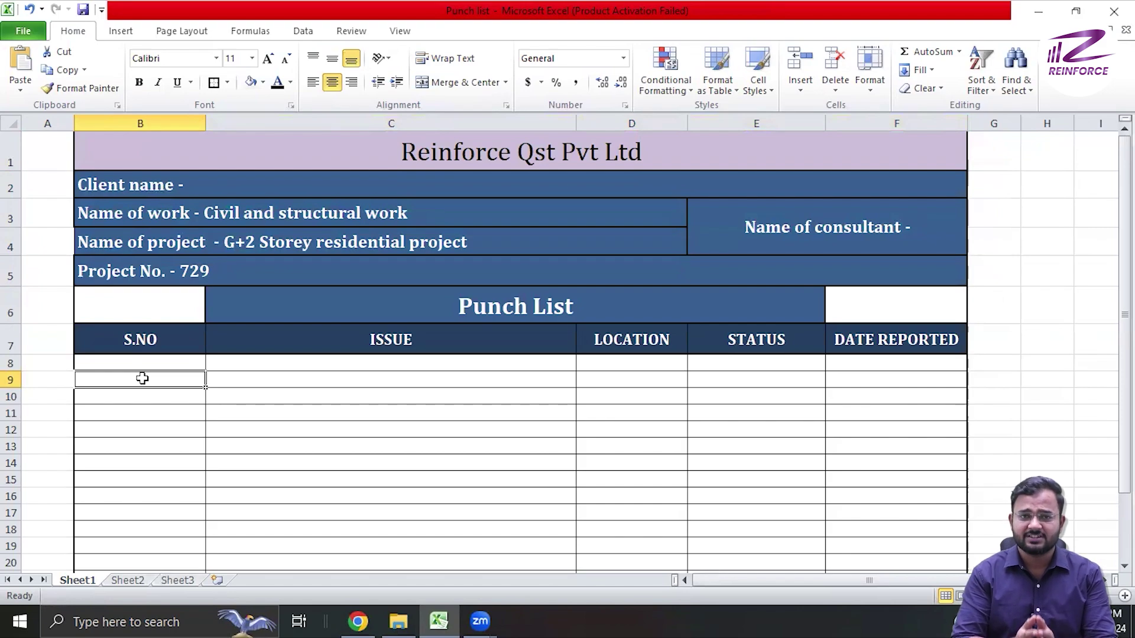
type("1")
key("Tab")
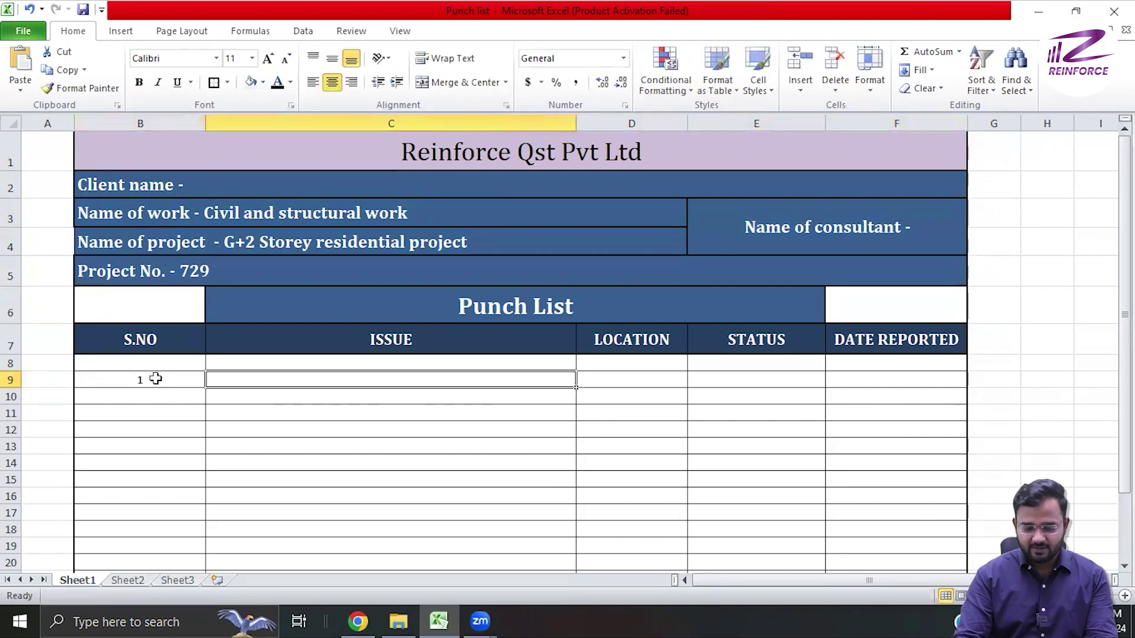
type("Paint")
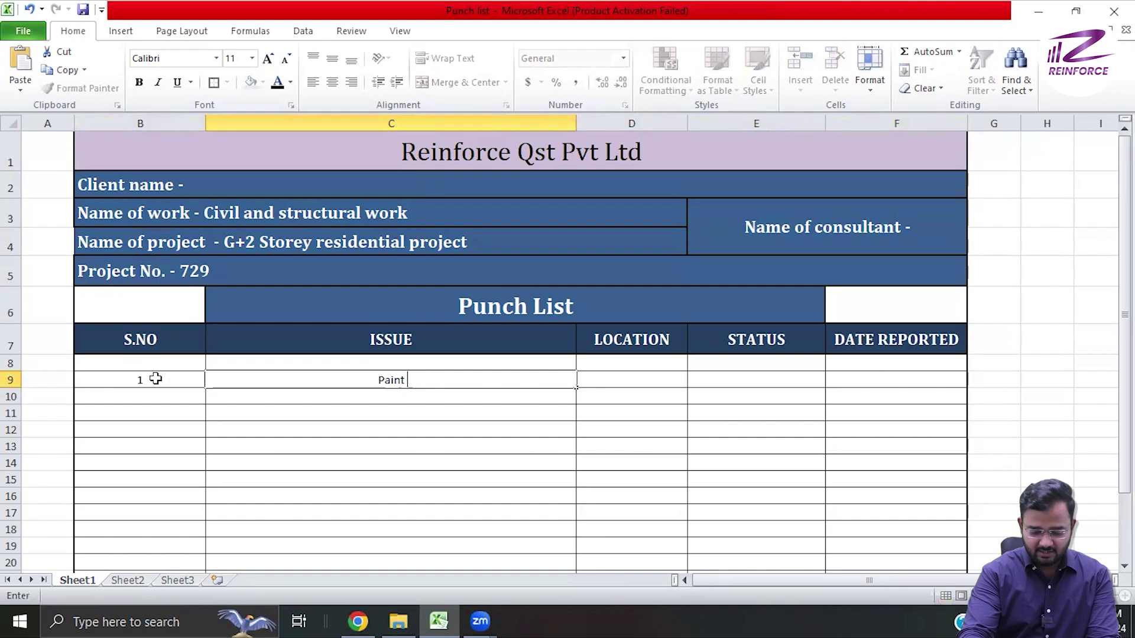
type(" coming ")
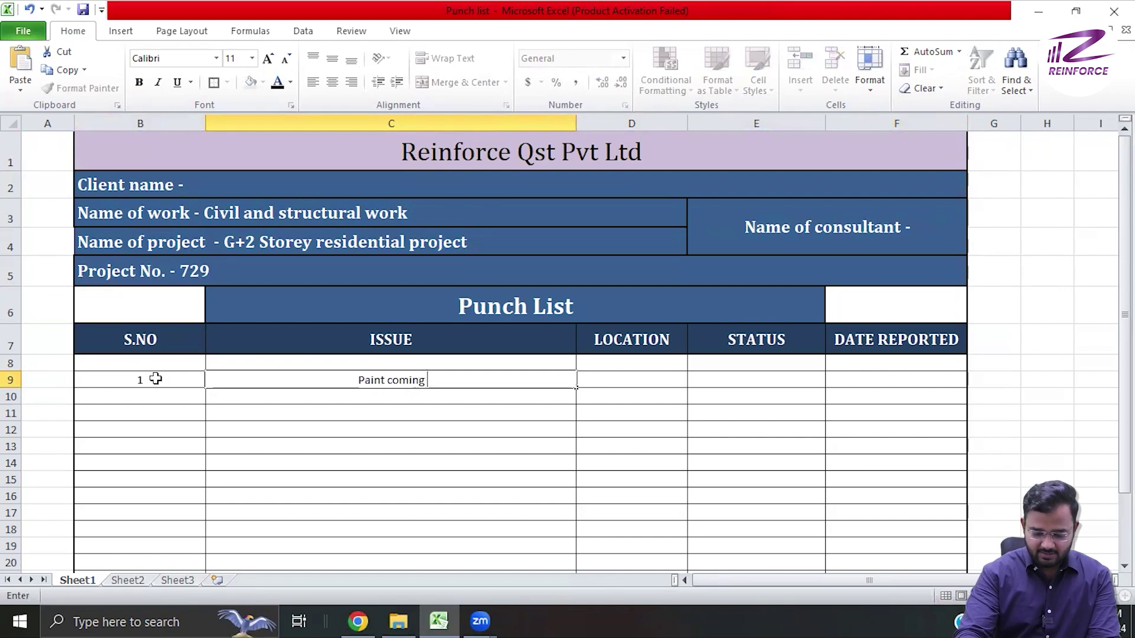
type("off again")
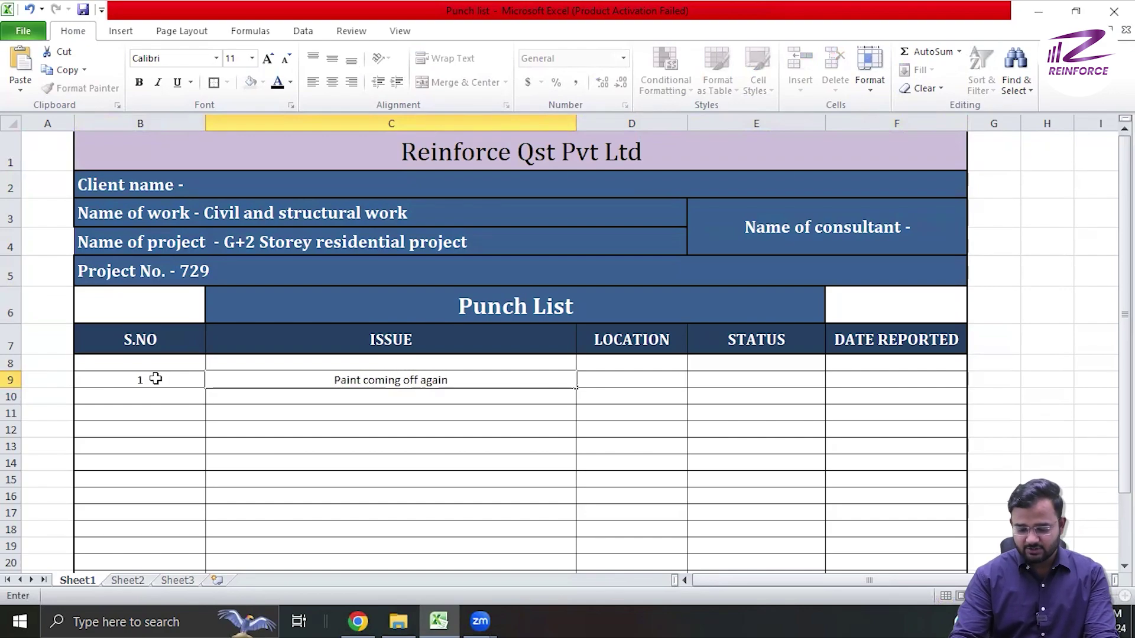
key("Tab")
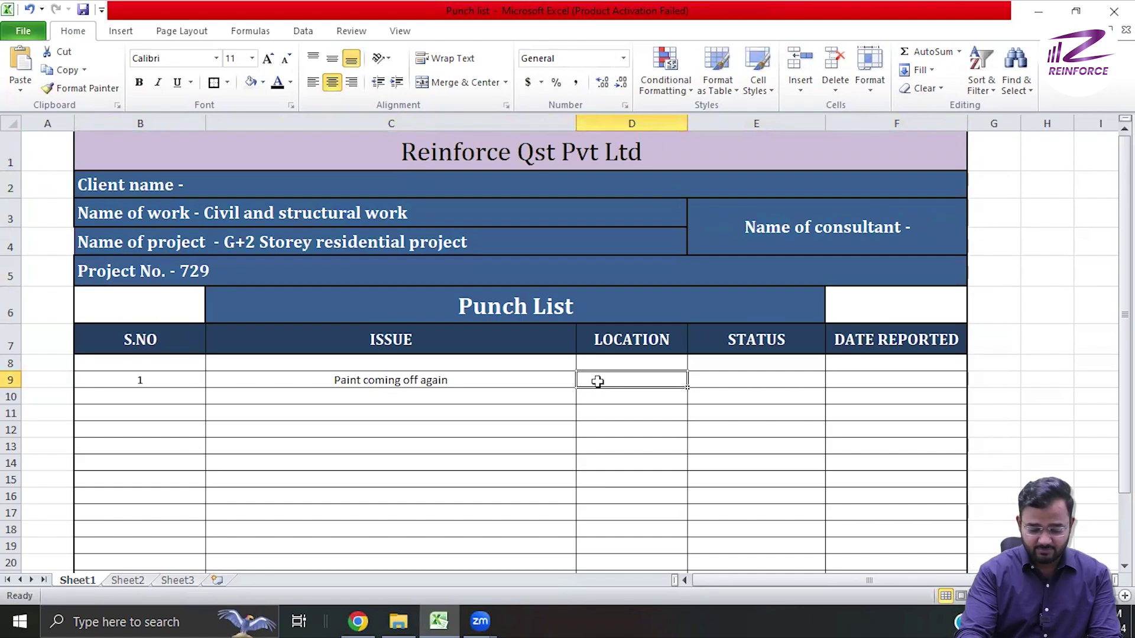
Enter "Dining Room" as the location of punch list item 1.
type("D")
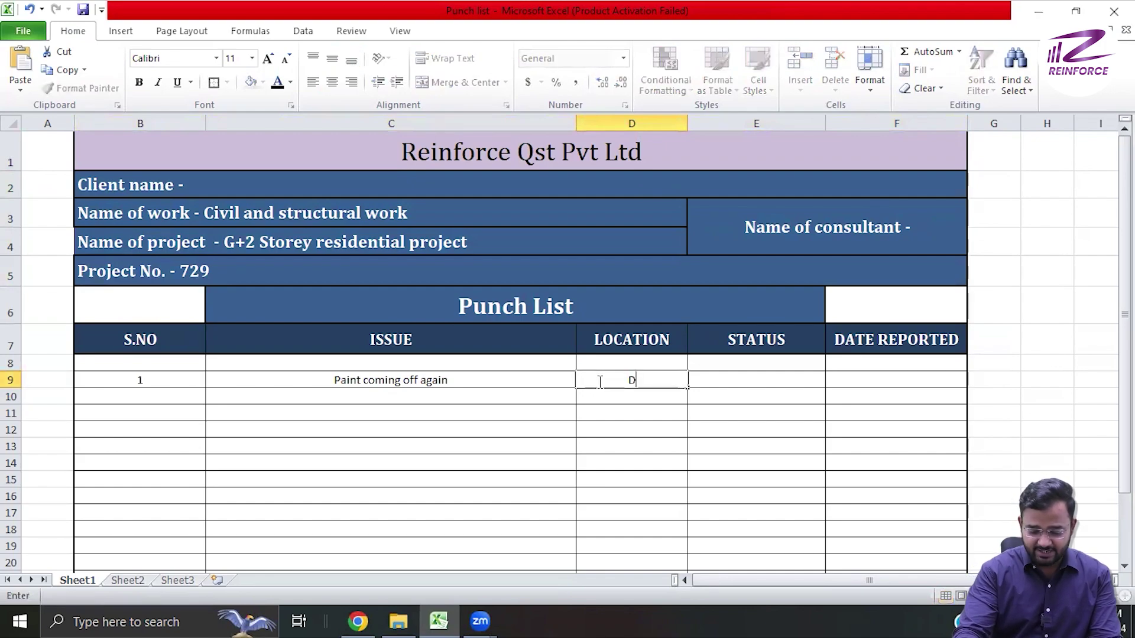
type("ining Room")
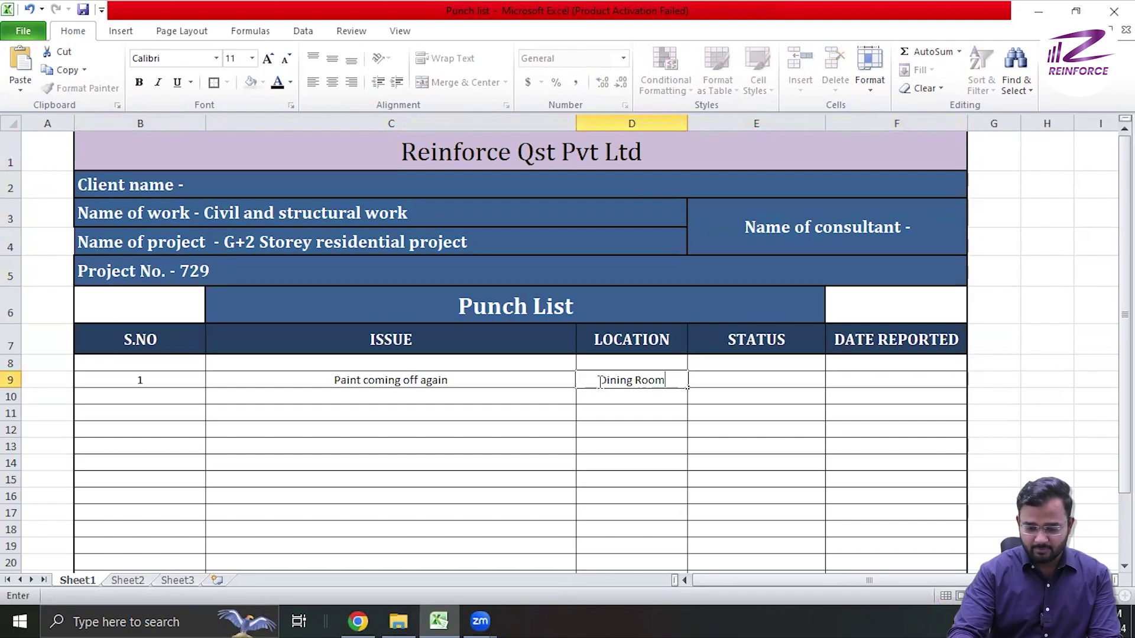
key("Tab")
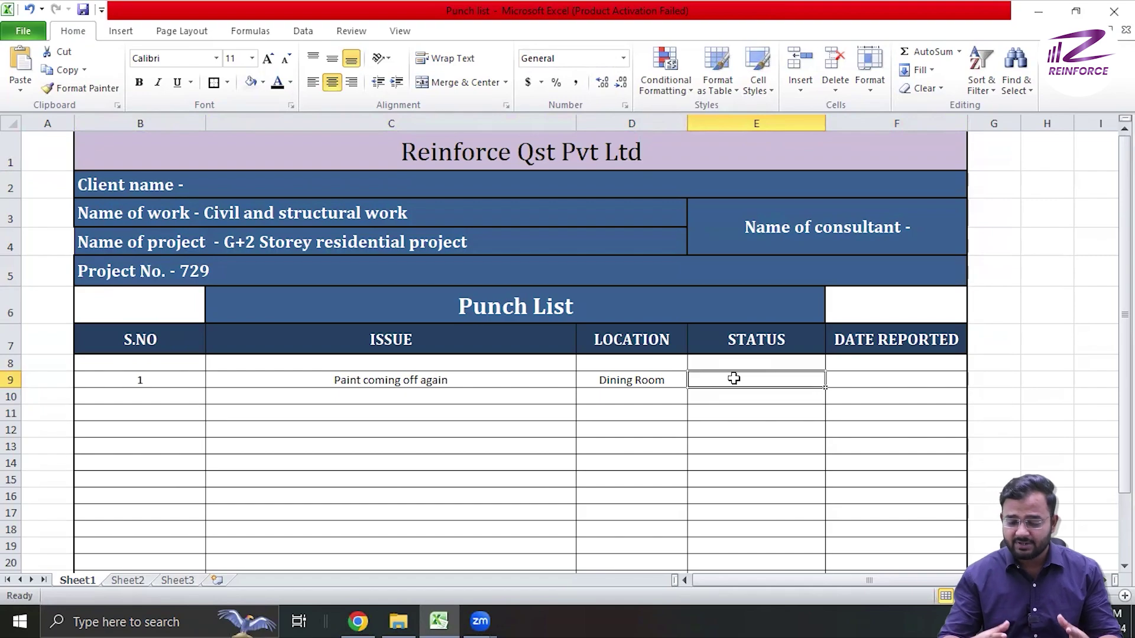
Set the status of item 1 to "Done" and fill that cell with light green.
left_click(739, 447)
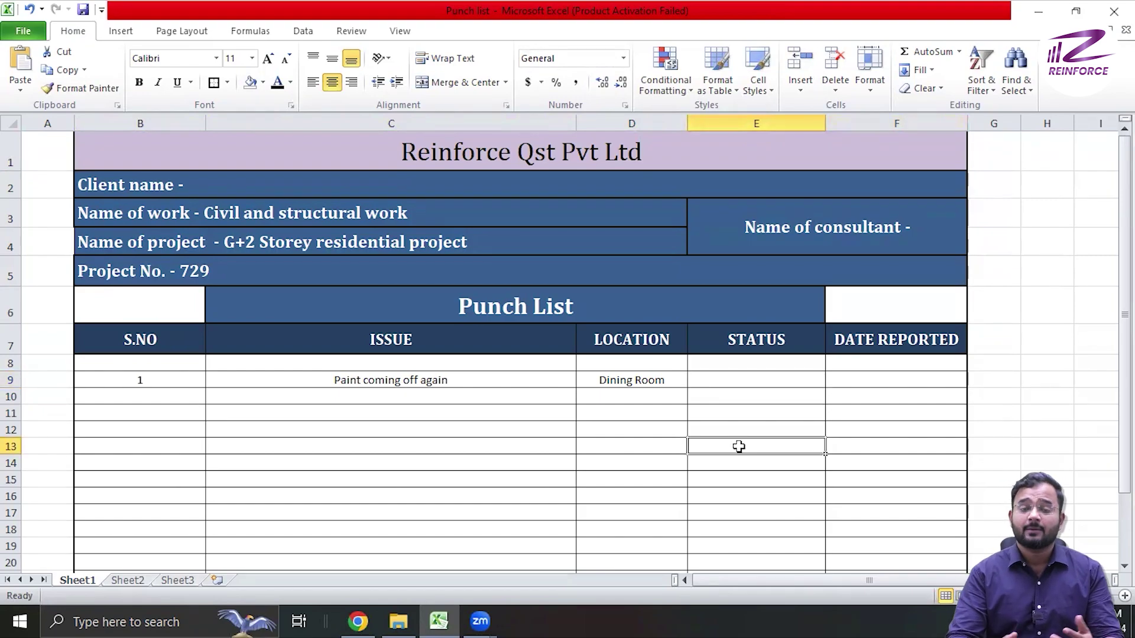
left_click(735, 380)
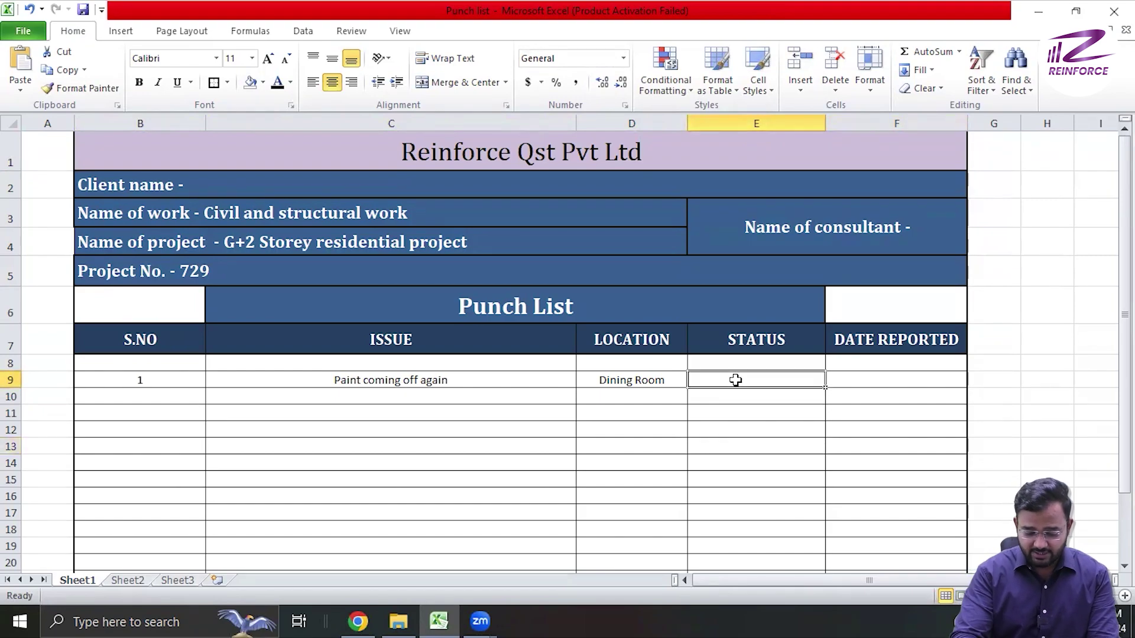
type("Done")
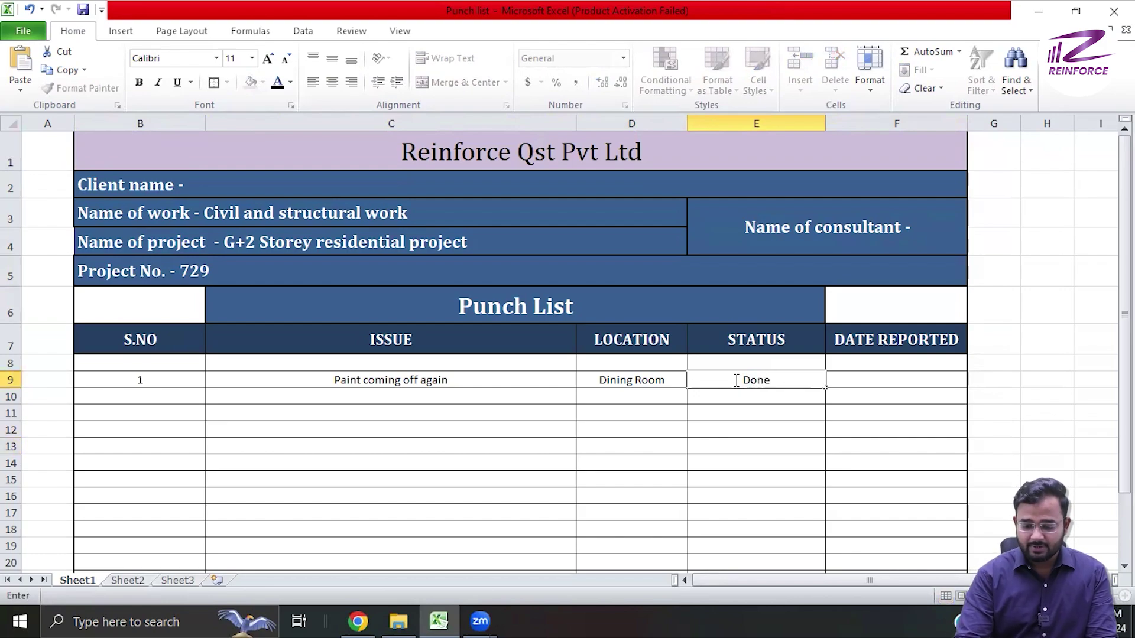
key("Return")
left_click(730, 380)
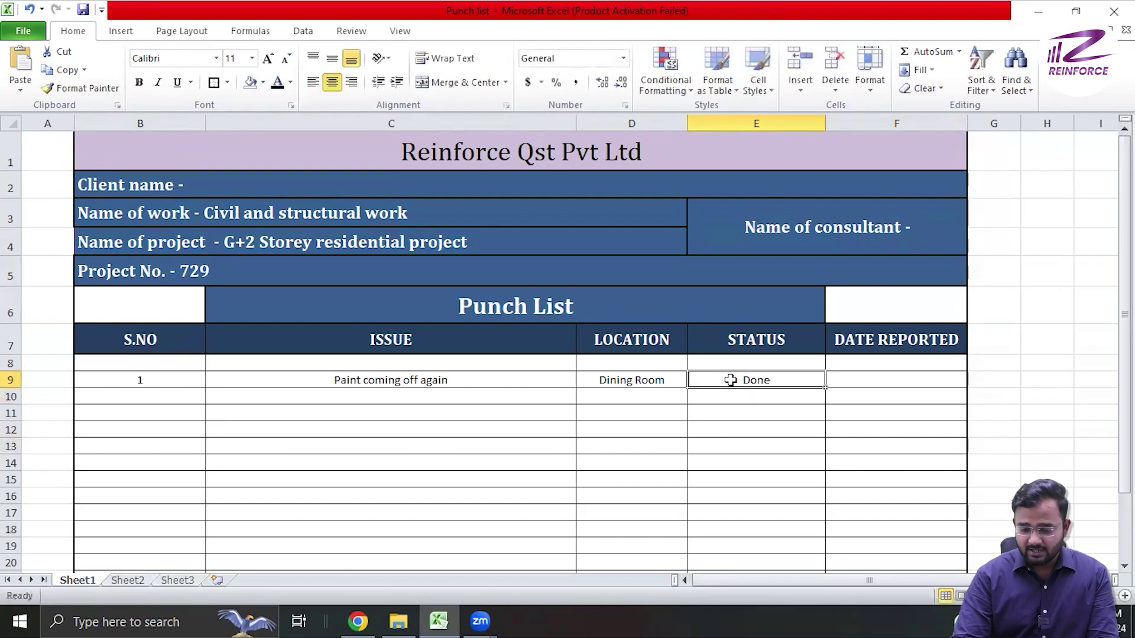
left_click(263, 82)
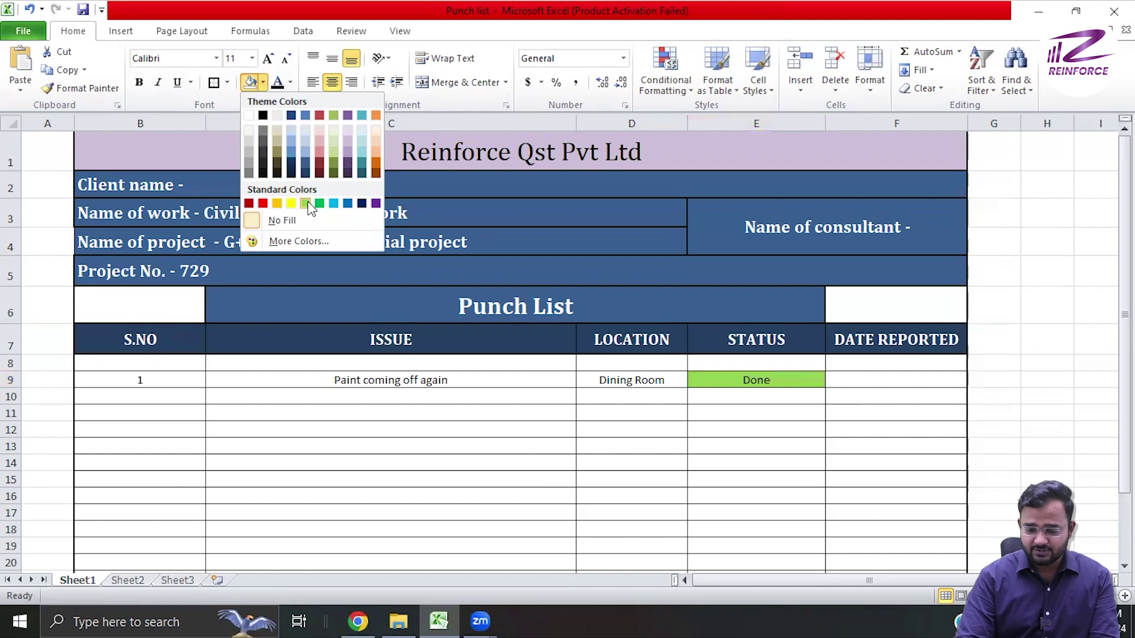
left_click(717, 396)
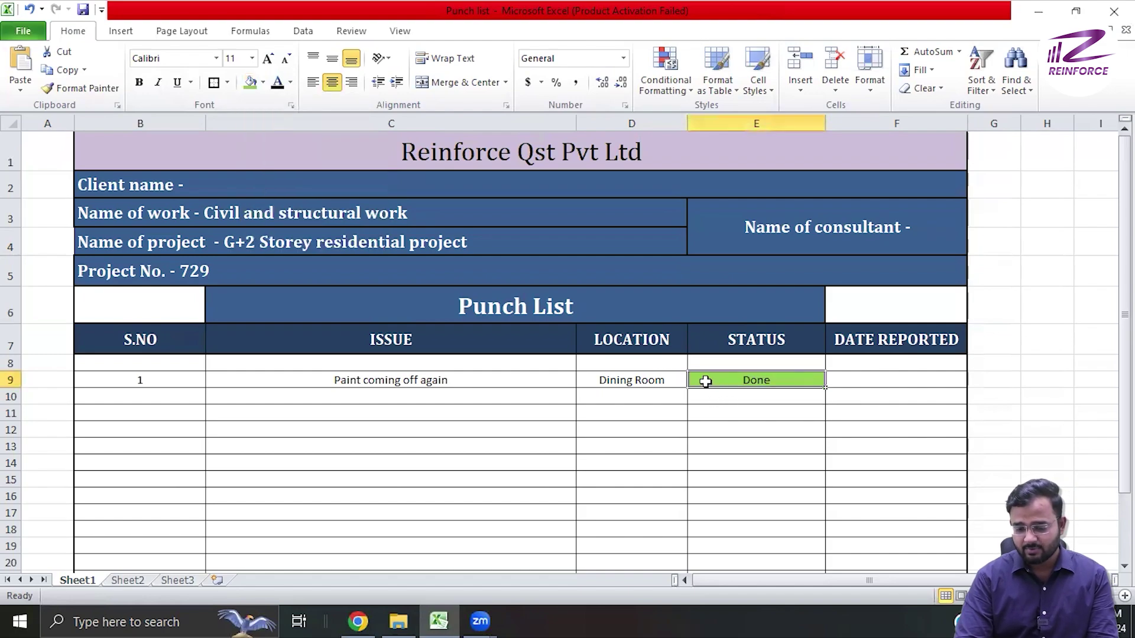
Enter 15-5-2024 as the date reported for item 1.
left_click(881, 381)
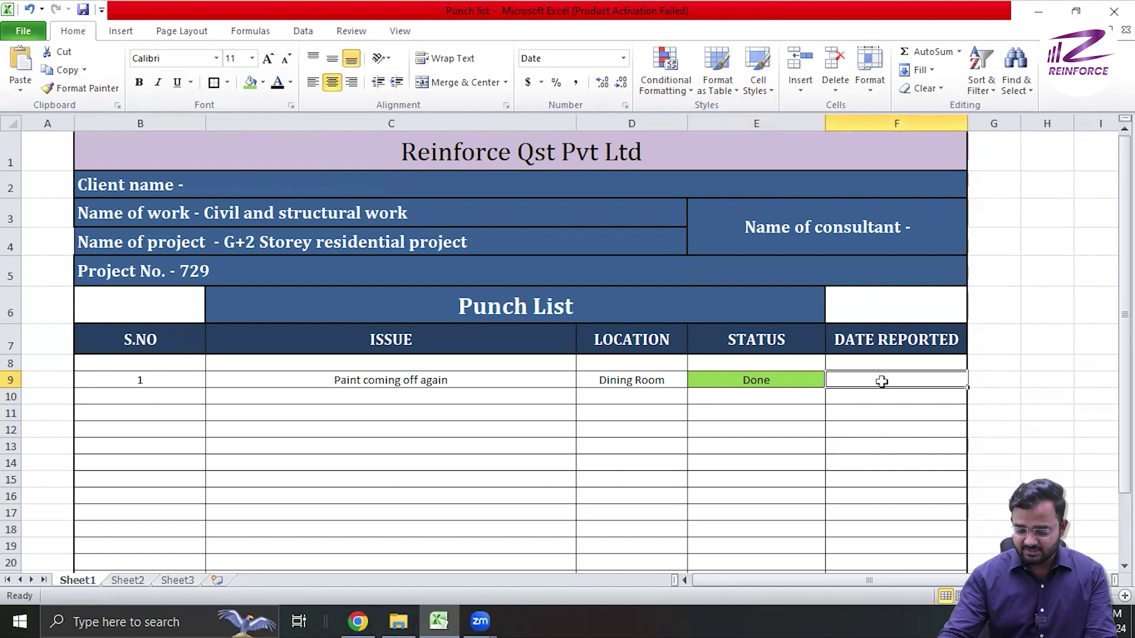
type("15-")
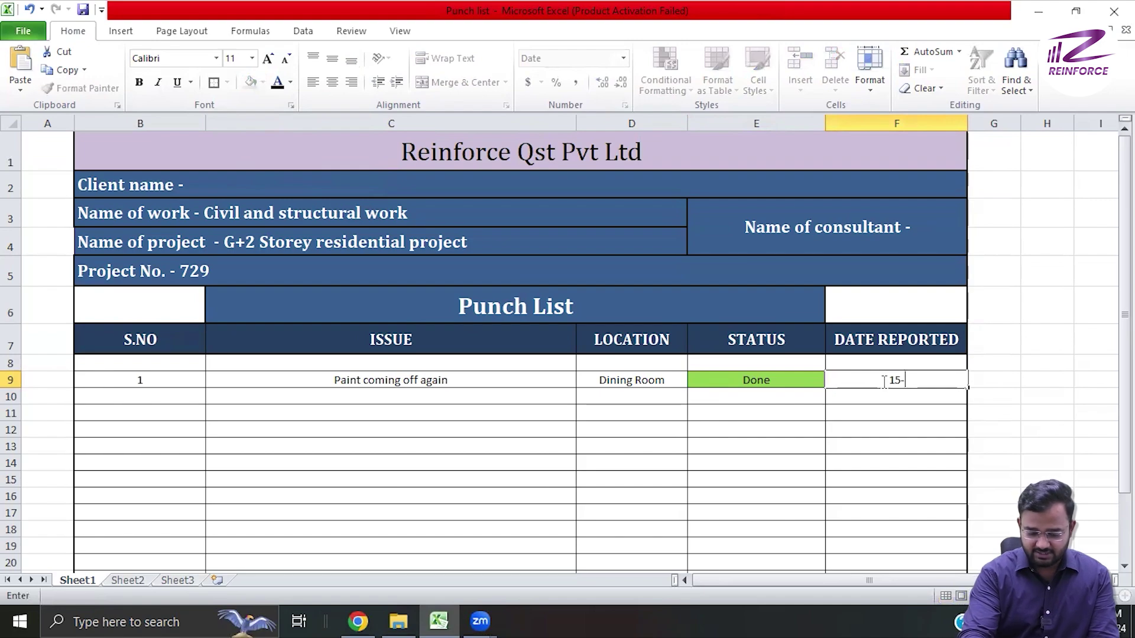
type("5-")
type("2024")
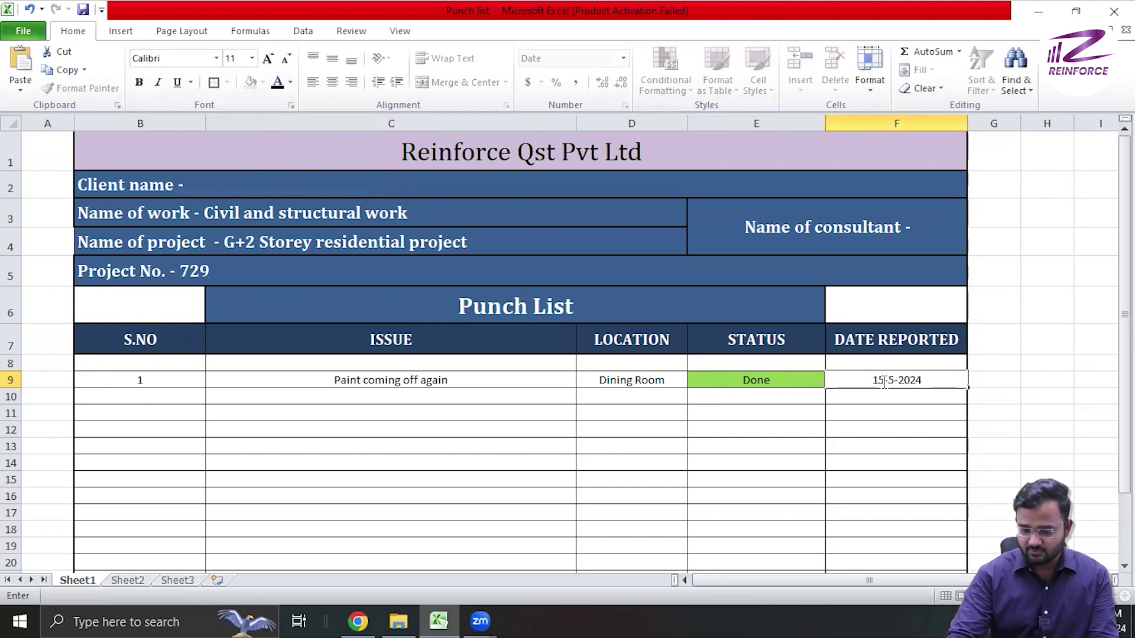
key("Return")
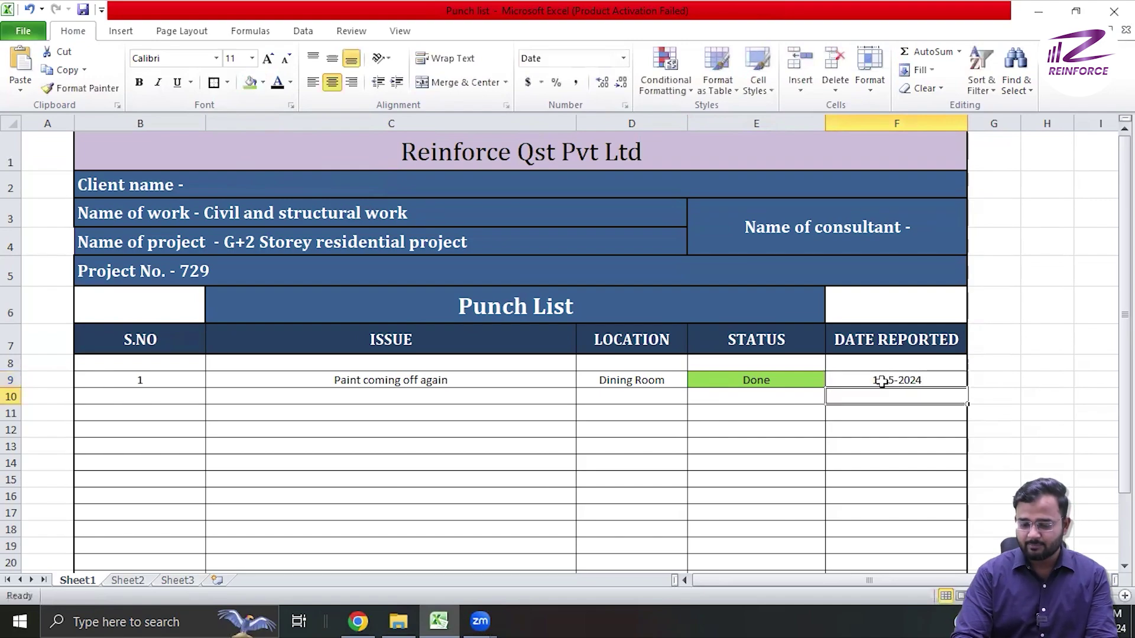
Enter serial number 2 in row 10 of the punch list with the issue "Bath Handle is loose".
left_click(951, 380)
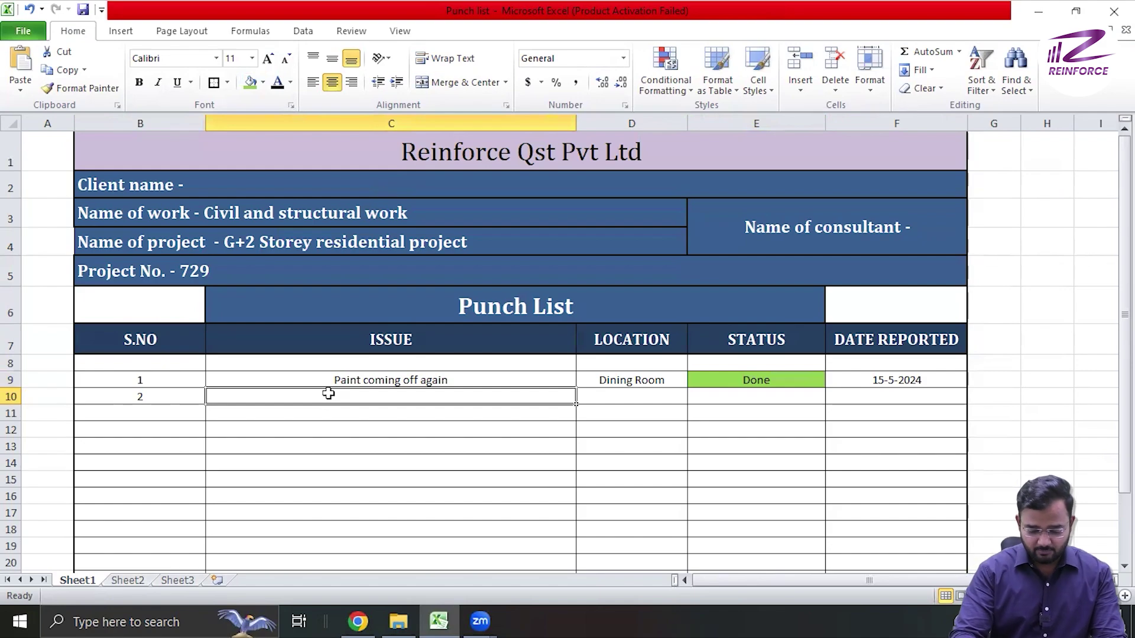
type("Bath")
type("roo")
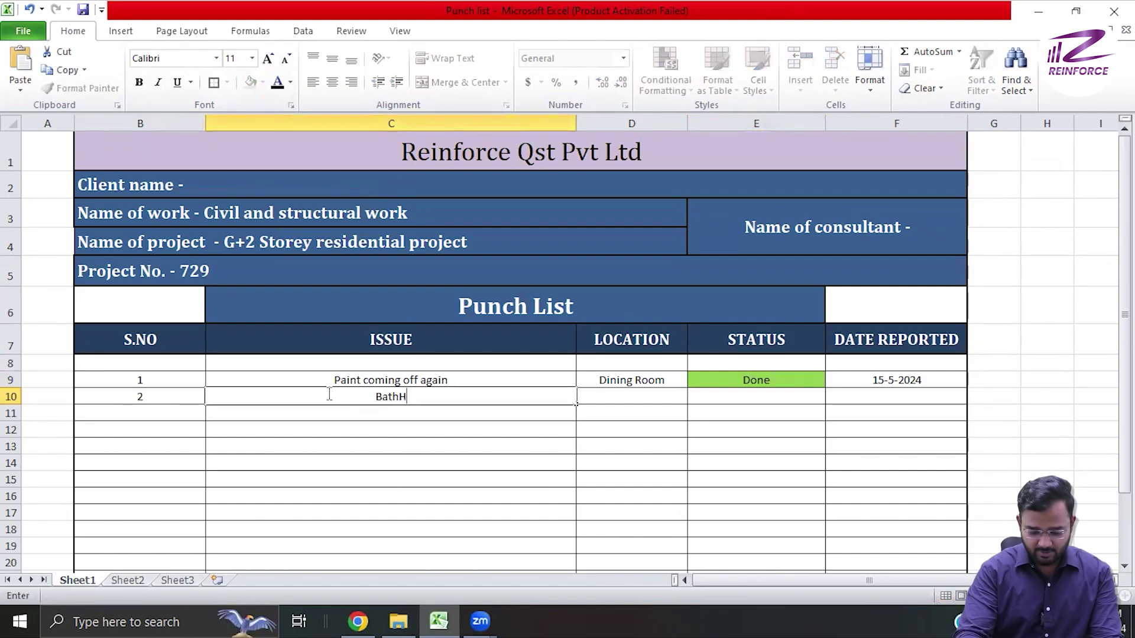
key("BackSpace")
key("BackSpace")
key("BackSpace")
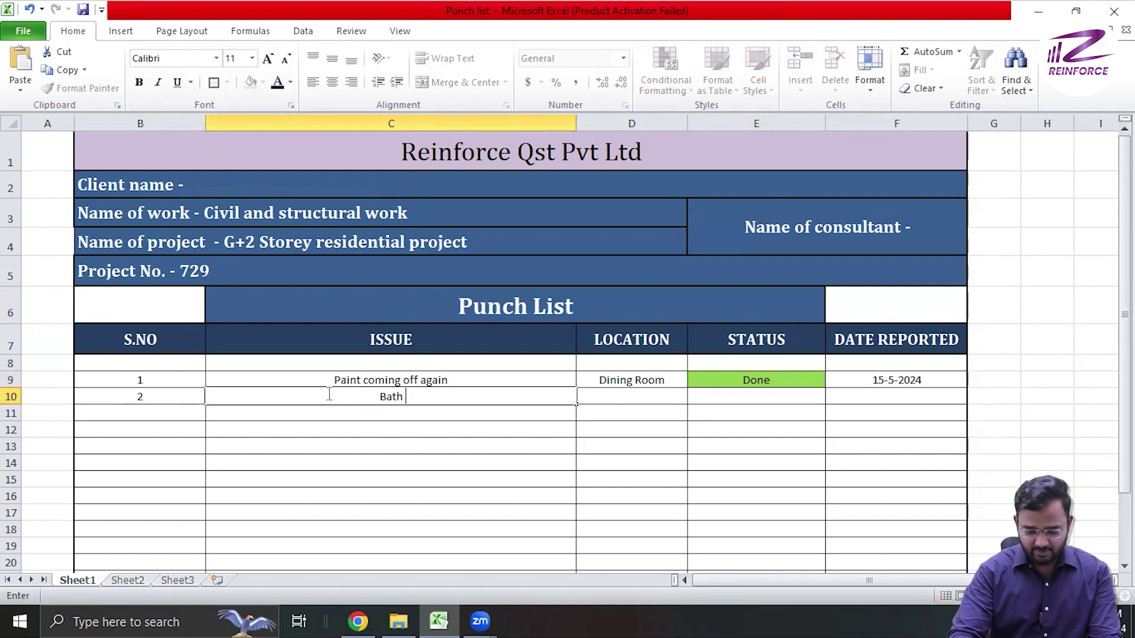
type("Handle")
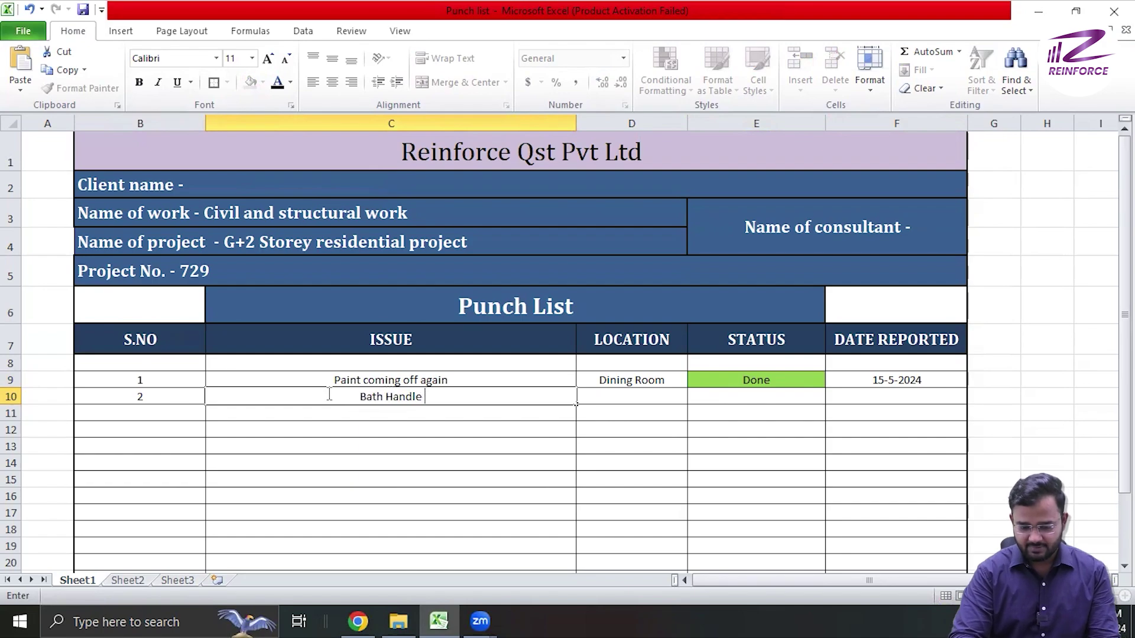
type(" is loo")
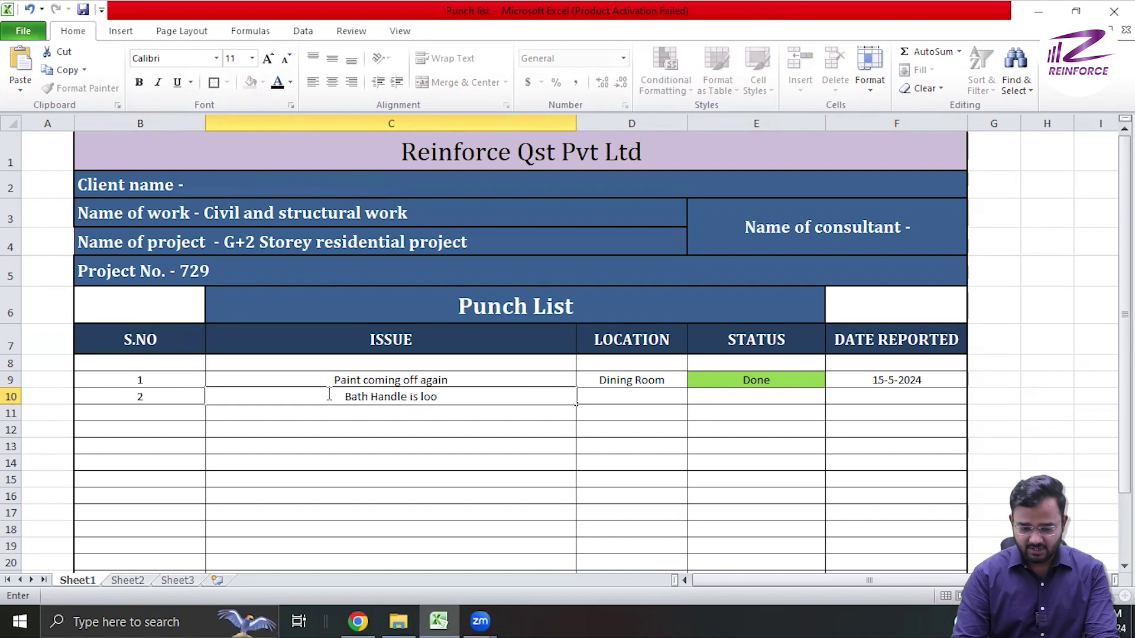
type("se")
key("Tab")
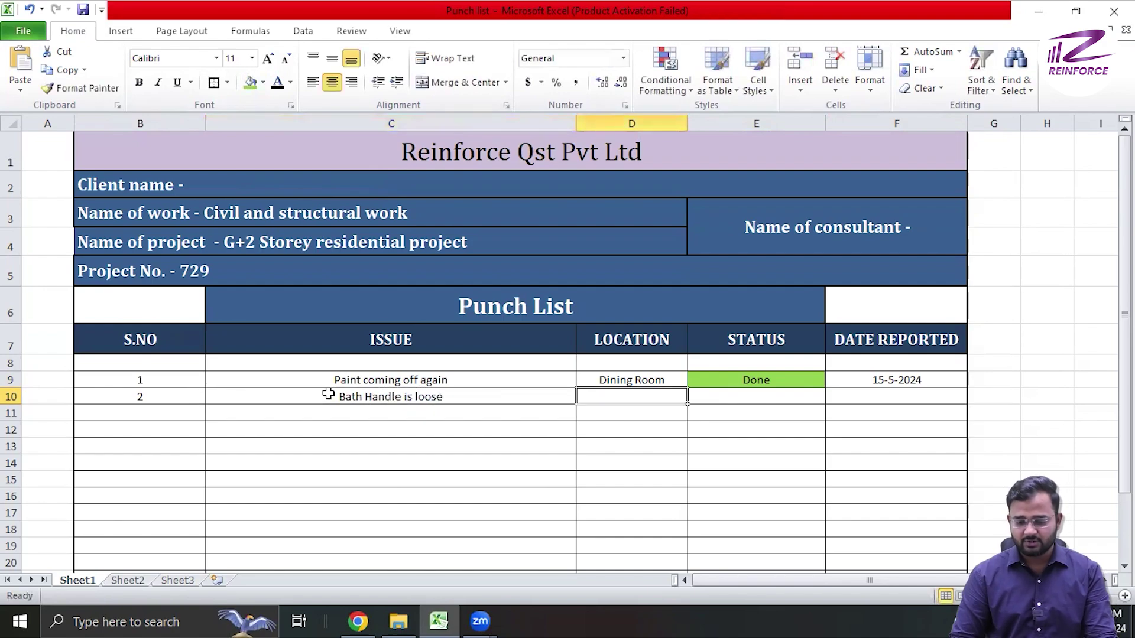
Set the location of item 2 to "Bathroom" and its status to "Pending".
type("Bathroom")
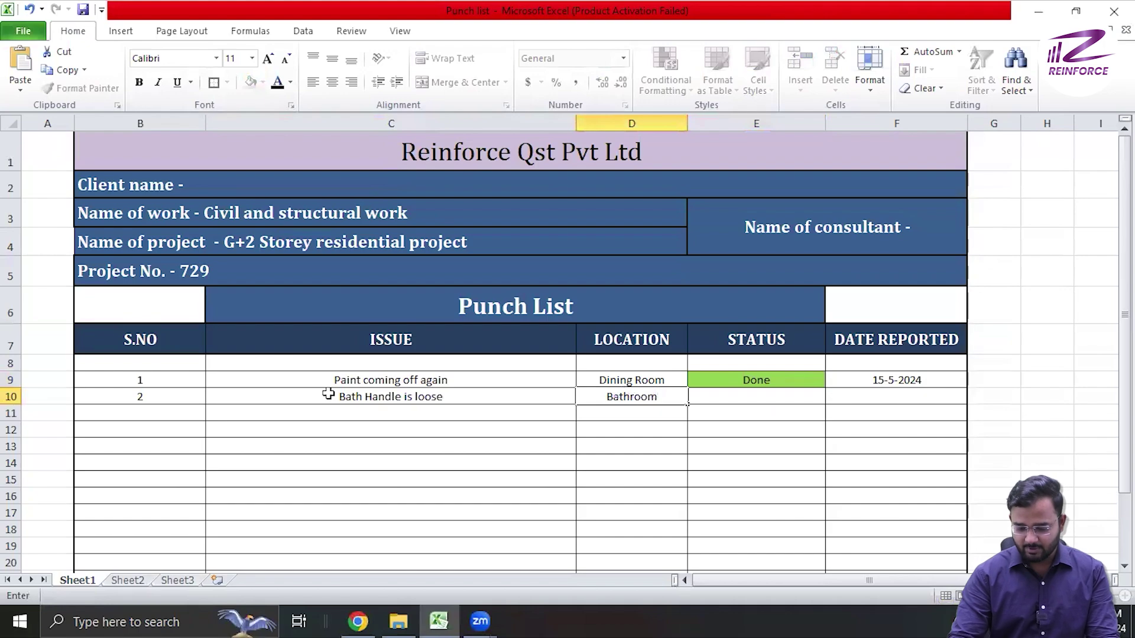
key("Tab")
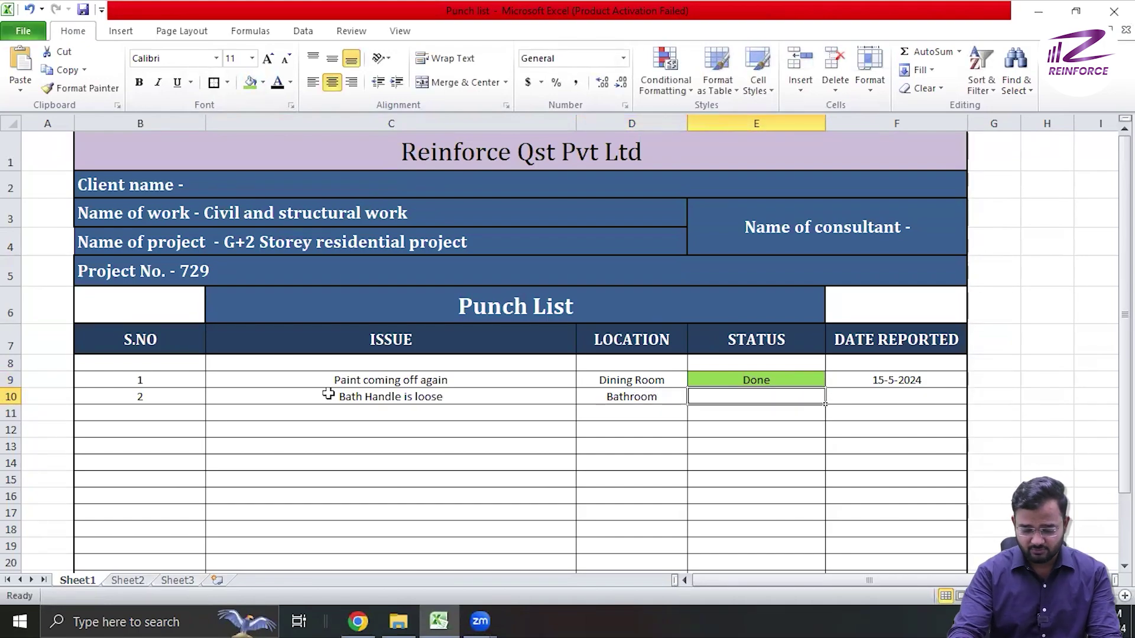
type("Pending")
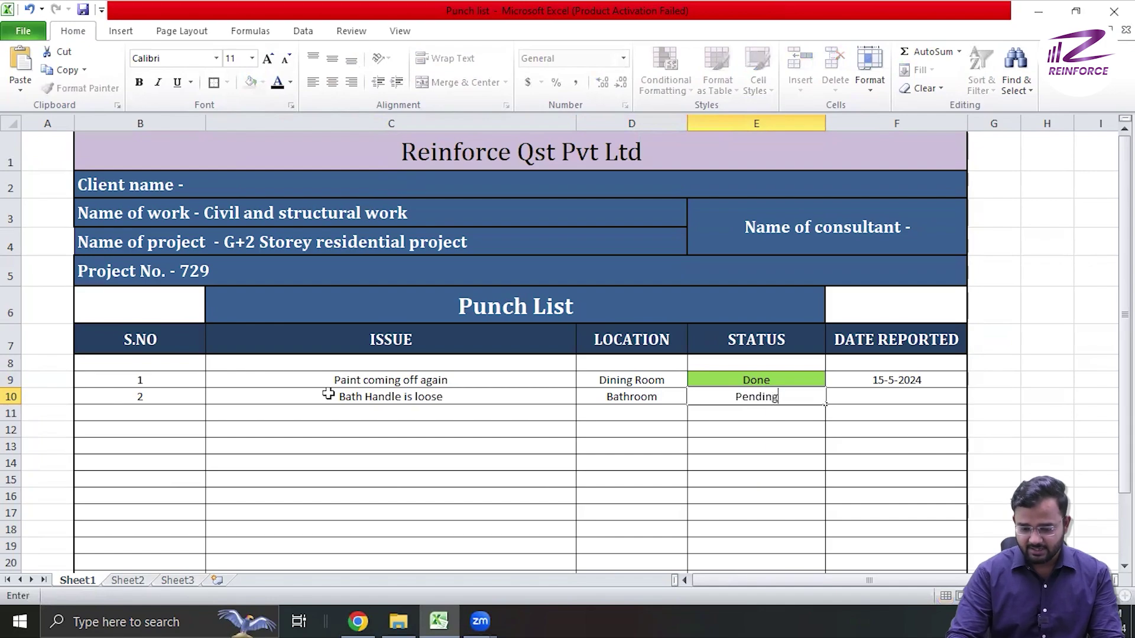
key("Return")
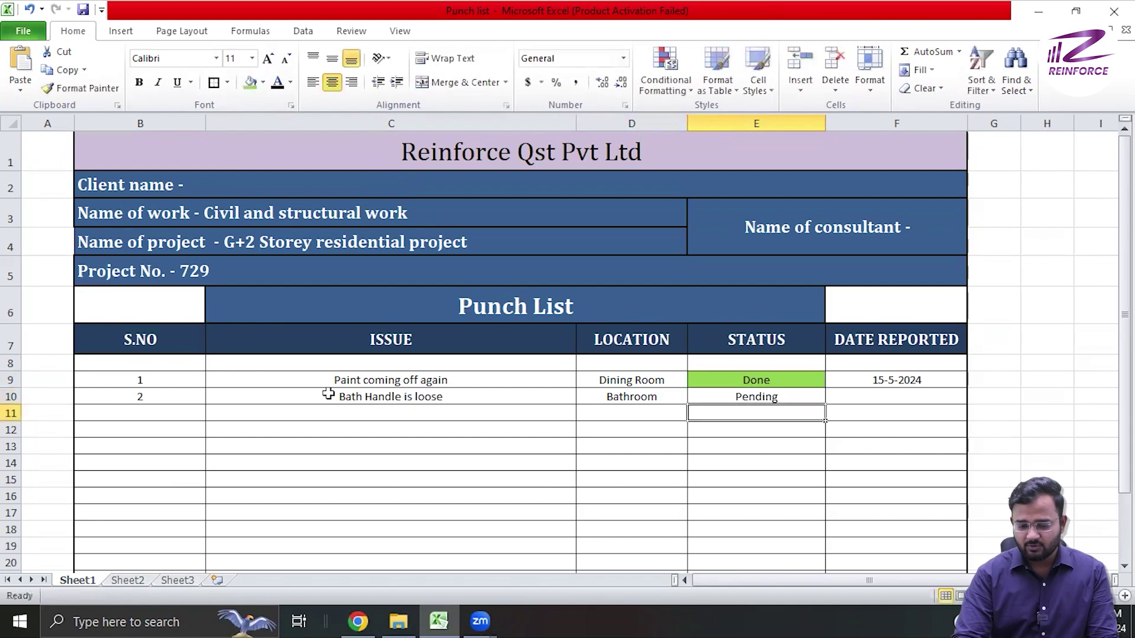
Fill the "Pending" status cell of item 2 with red.
left_click(723, 396)
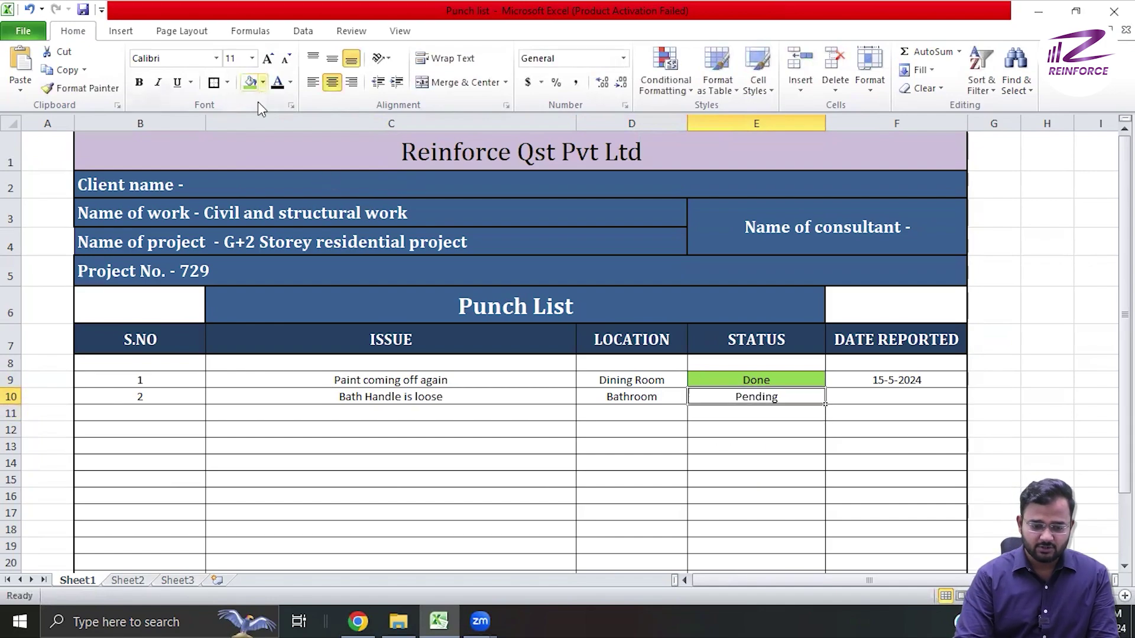
left_click(263, 82)
left_click(706, 495)
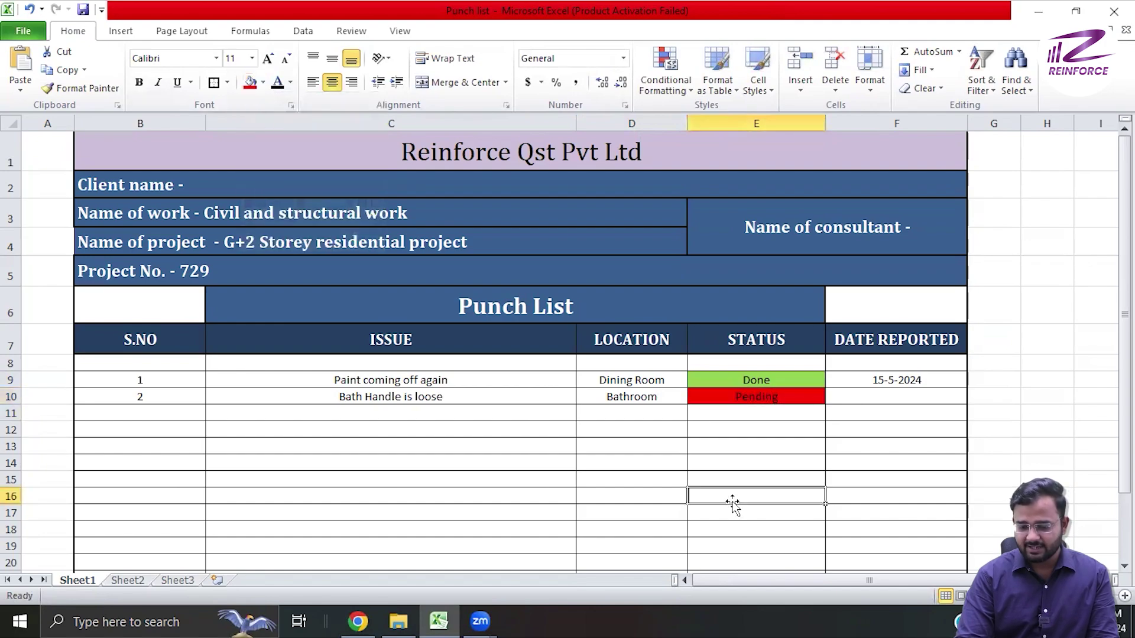
Enter 1-Jun-2024 as the date reported for item 2.
left_click(903, 396)
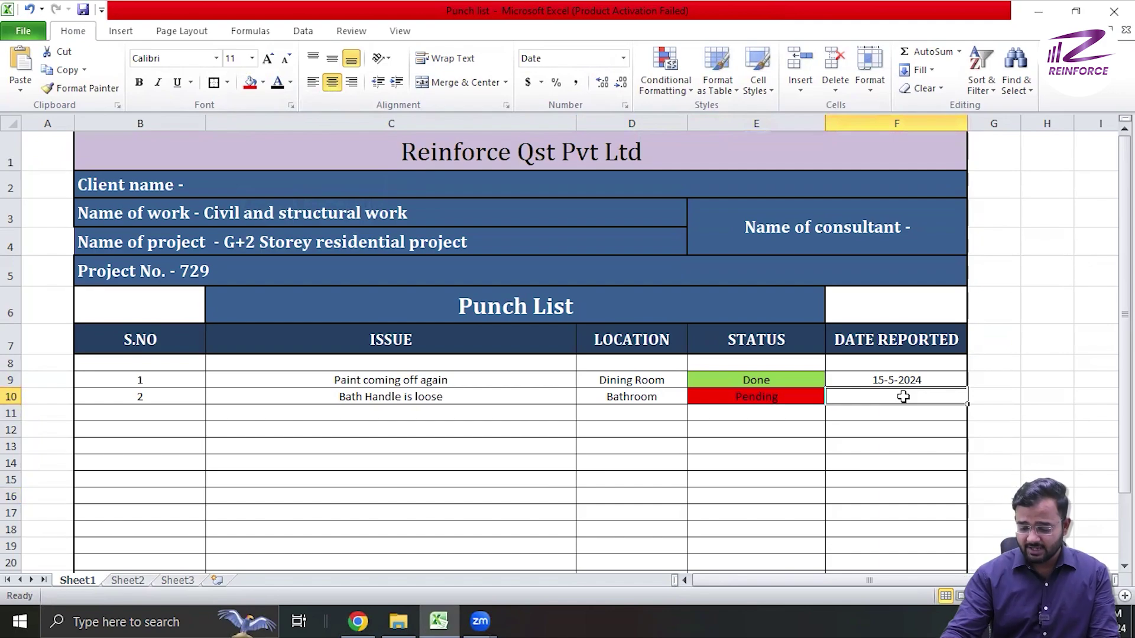
type("1 june 2024")
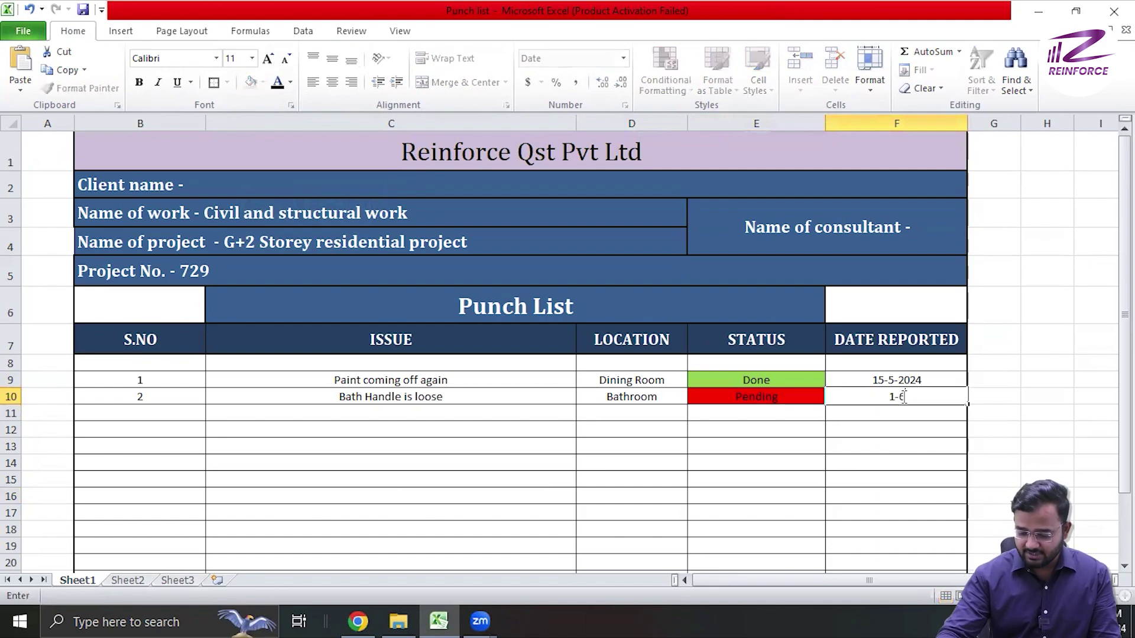
key("Return")
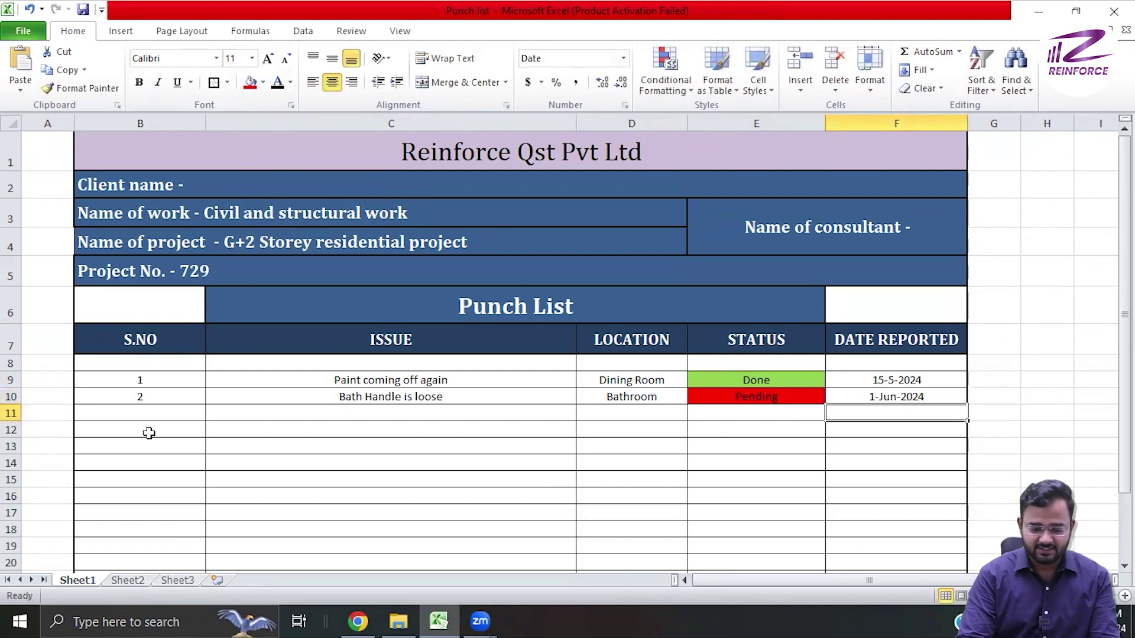
Enter serial number 3 in row 11 of the punch list with the issue "Grouting not finished".
left_click(141, 414)
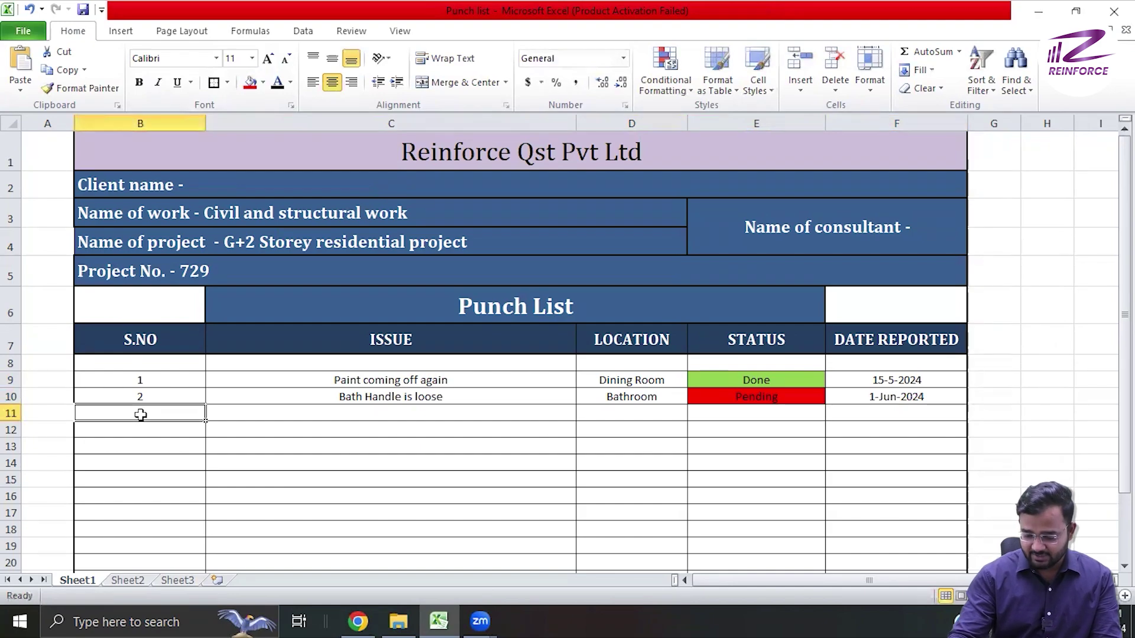
type("3")
key("Tab")
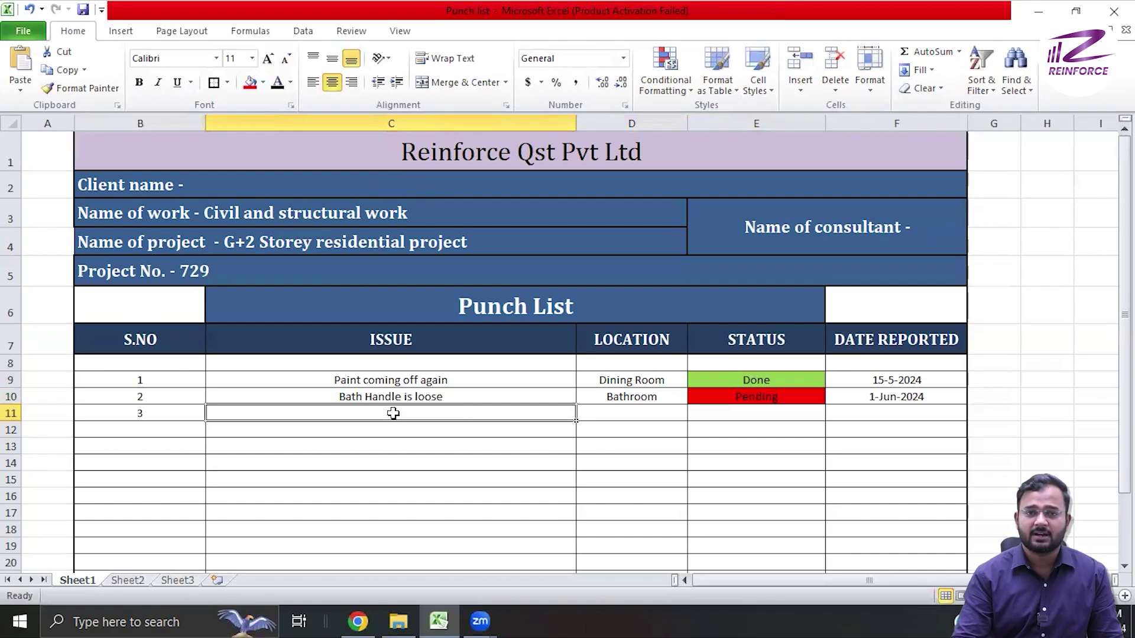
left_click(812, 401)
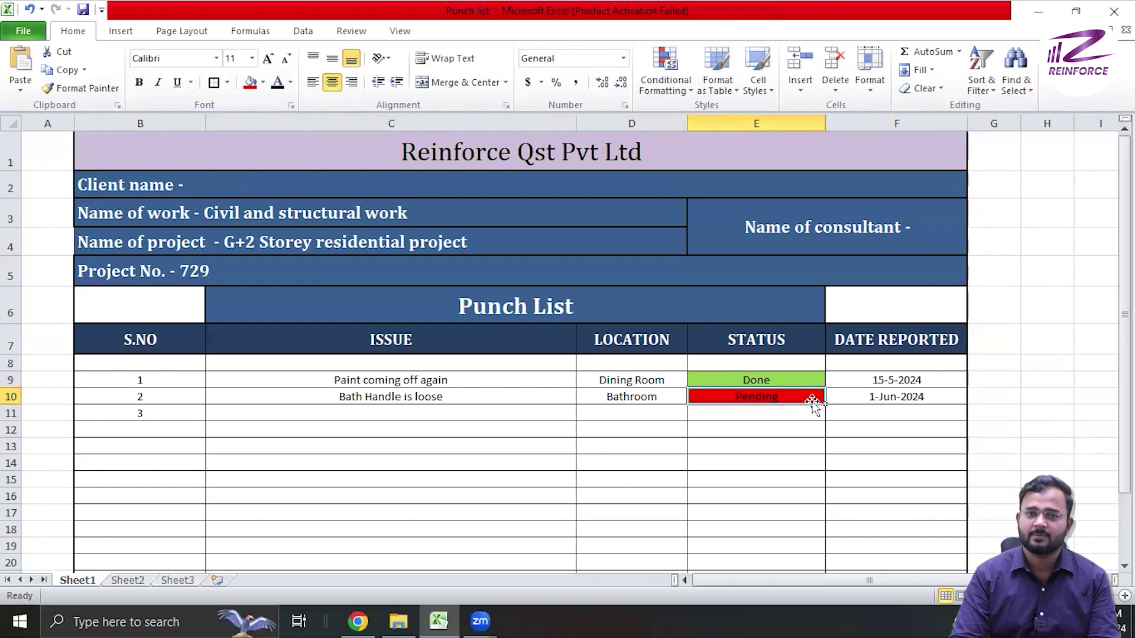
left_click(358, 414)
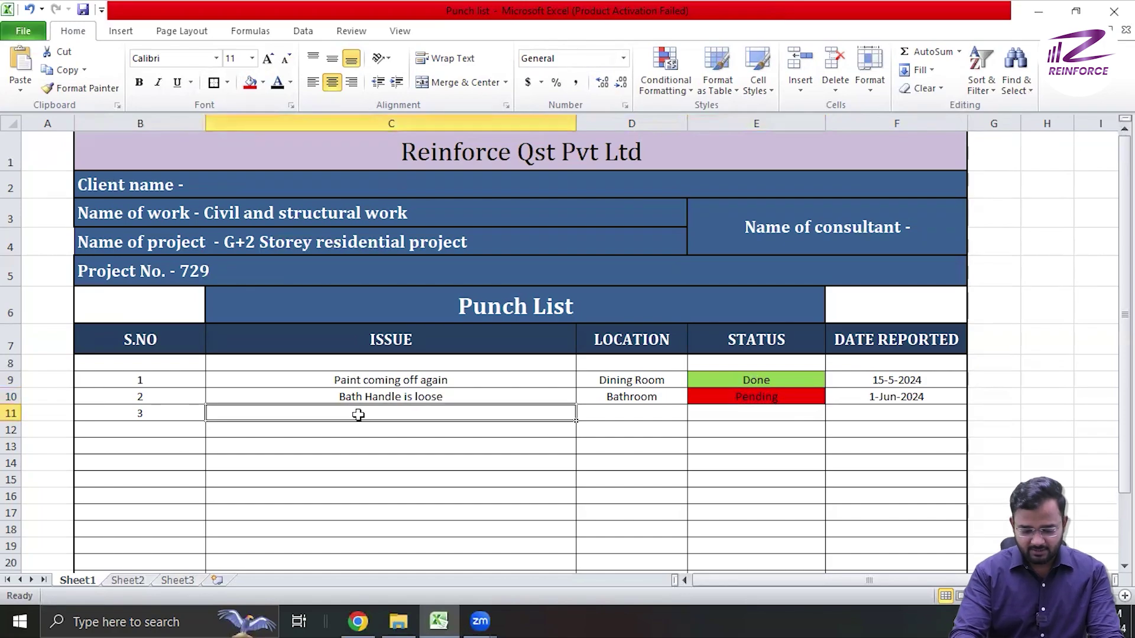
type("Grouti")
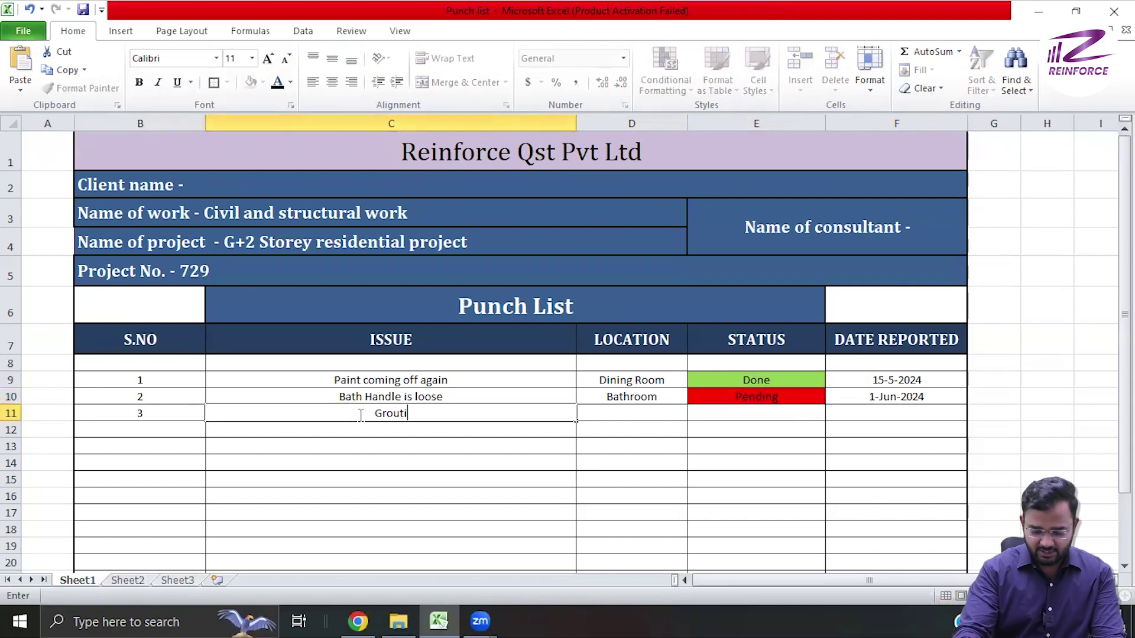
type("ng not ")
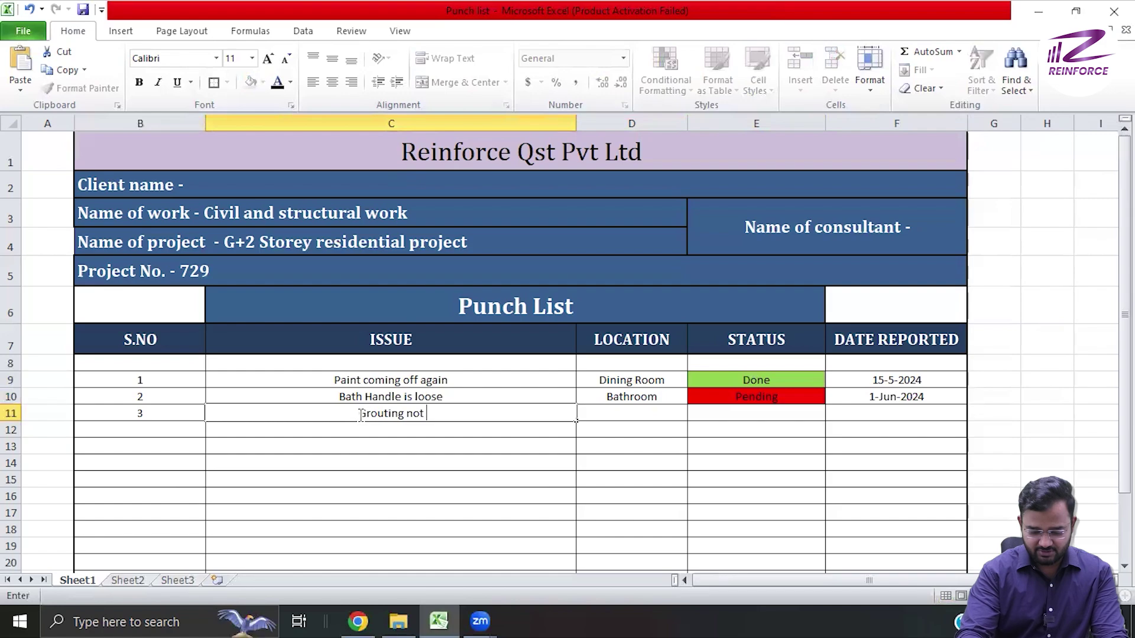
type("finished")
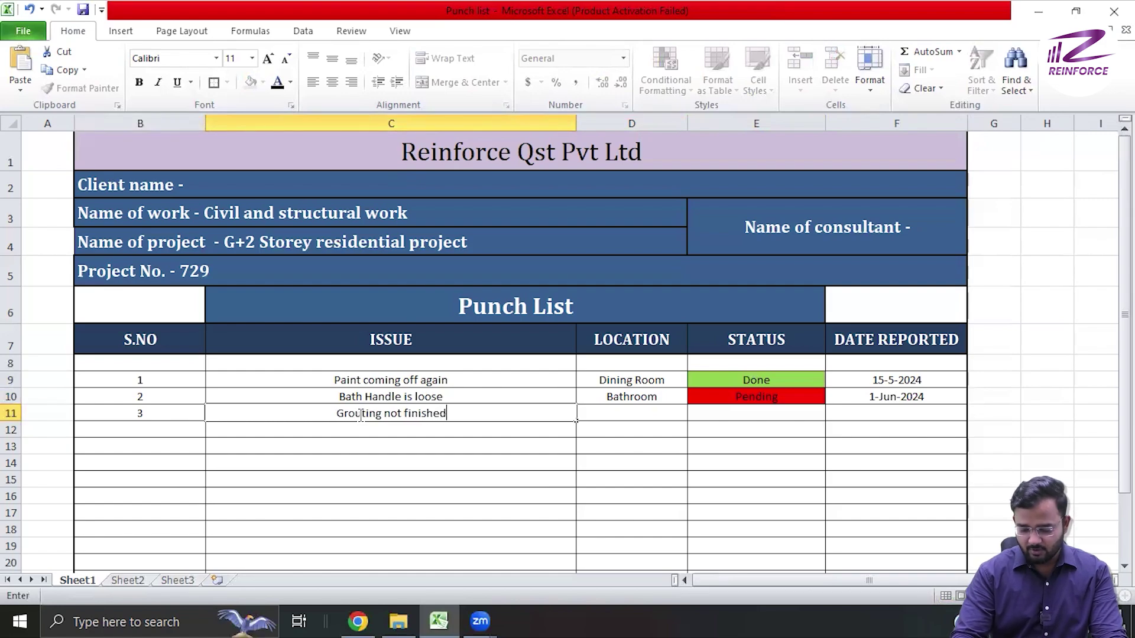
key("Tab")
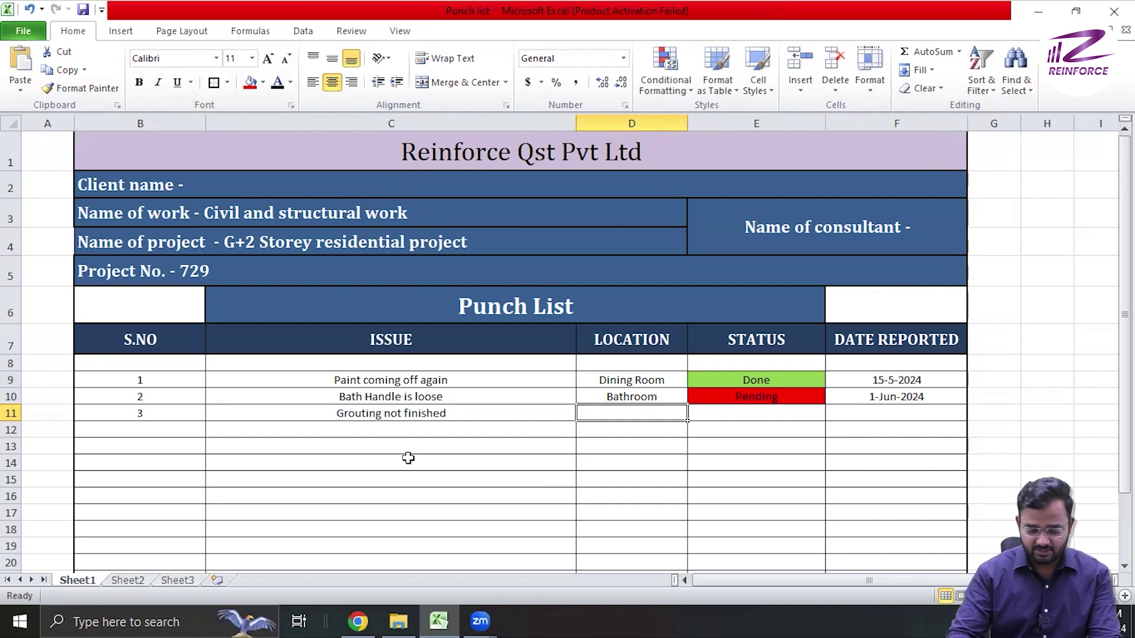
Set the location of item 3 to "Bedroom 1" and copy the green "Done" status of item 1 into its status cell.
type("Bedr")
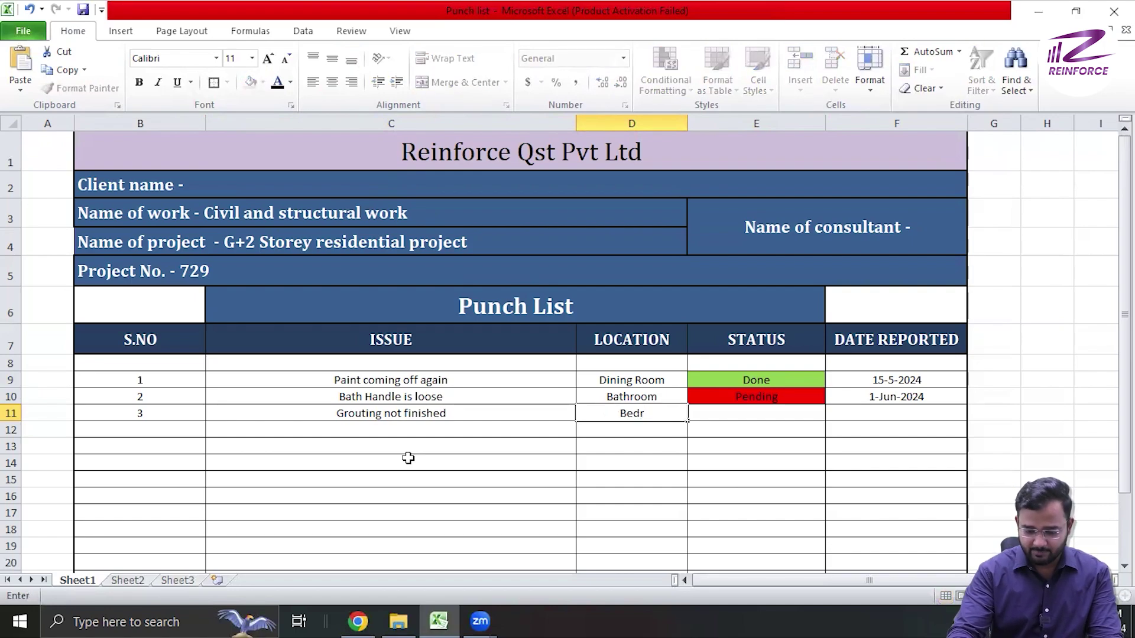
type("oom 1")
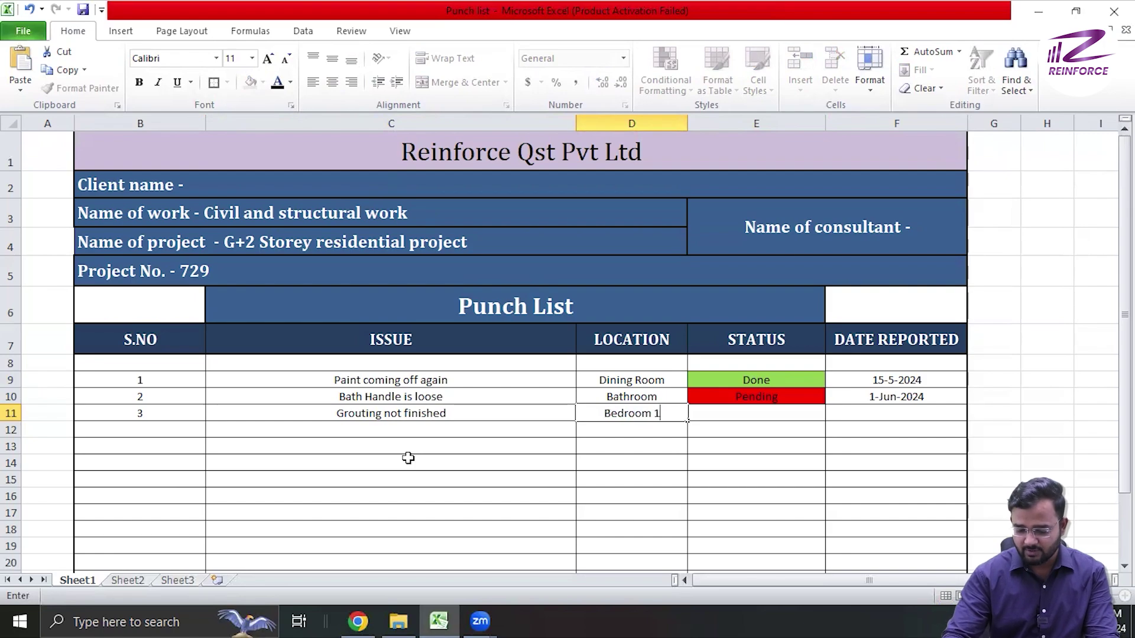
key("Tab")
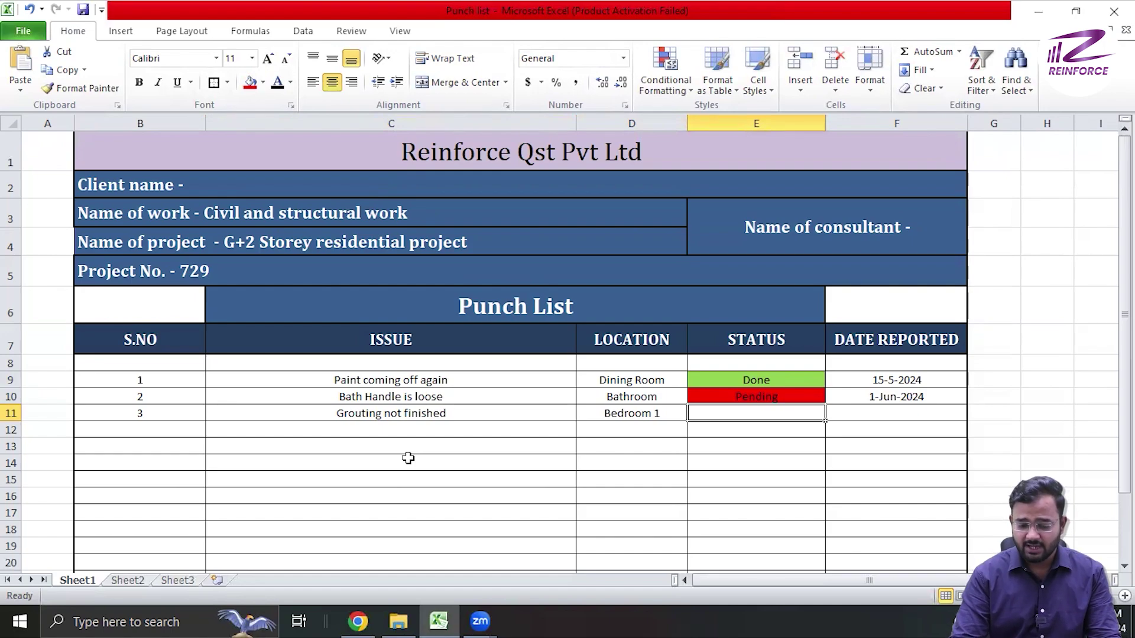
left_click(727, 381)
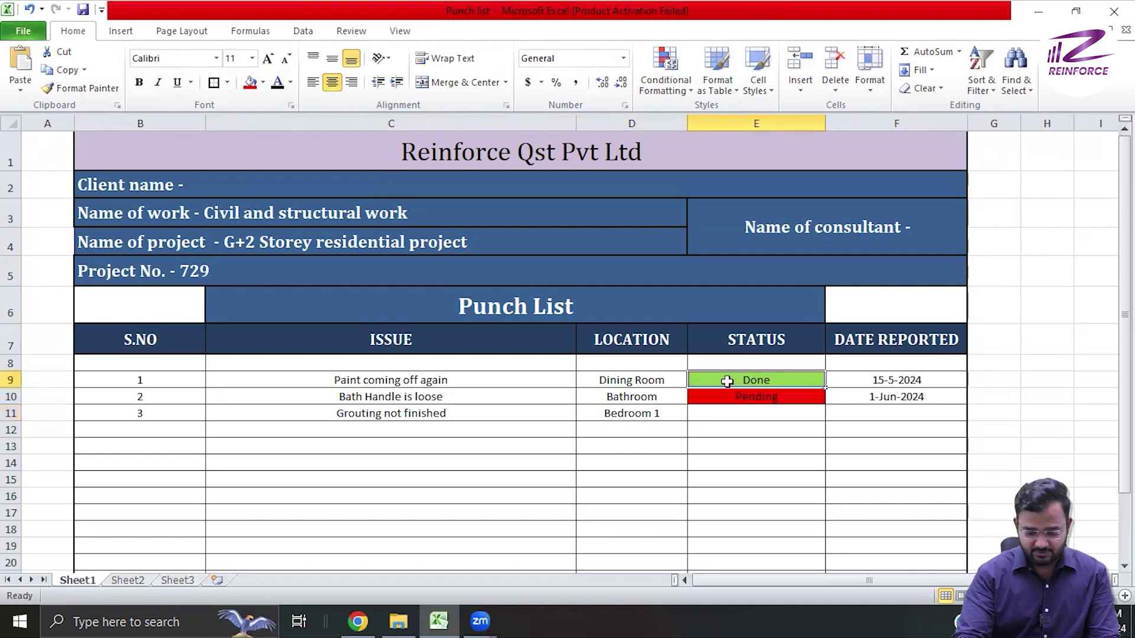
key("ctrl+c")
left_click(718, 415)
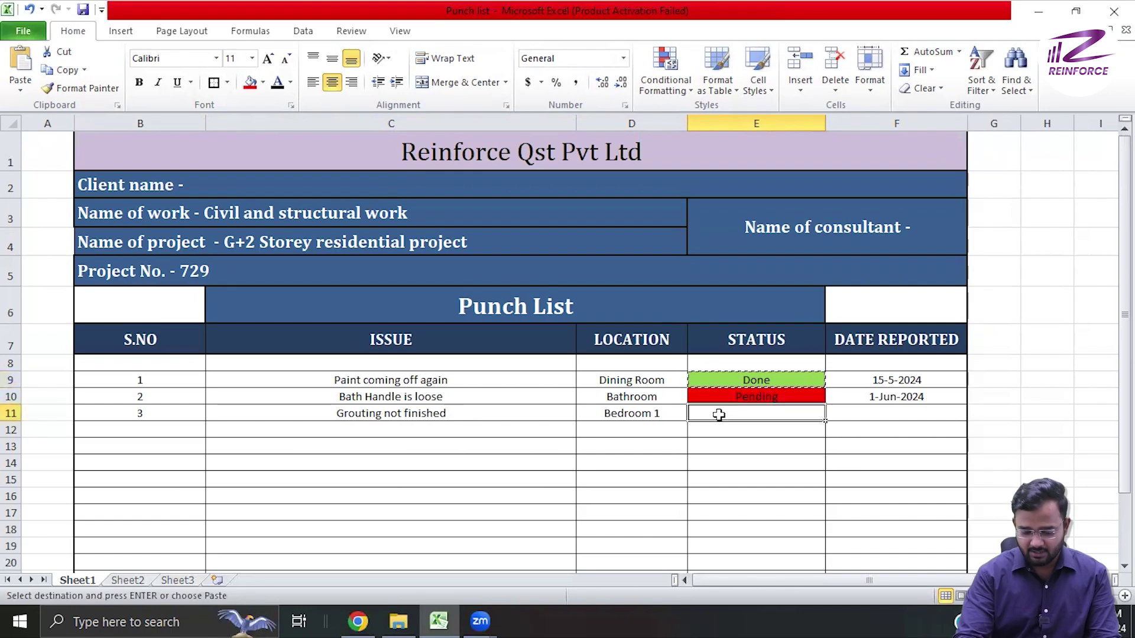
key("ctrl+v")
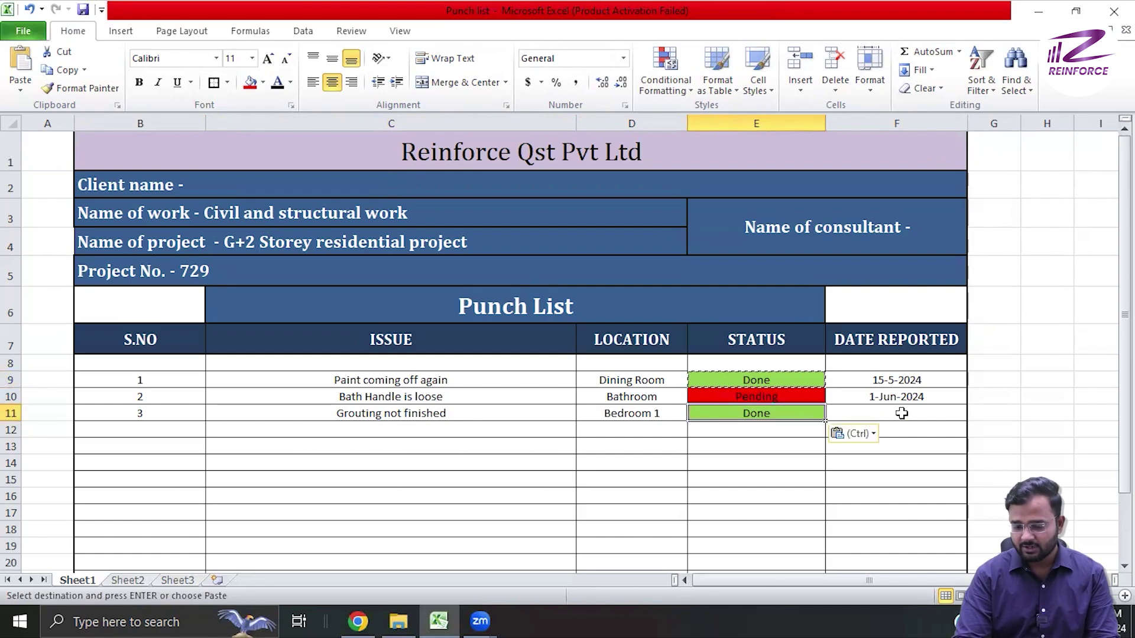
Enter 20 May 2024 as the date reported for item 3.
left_click(901, 414)
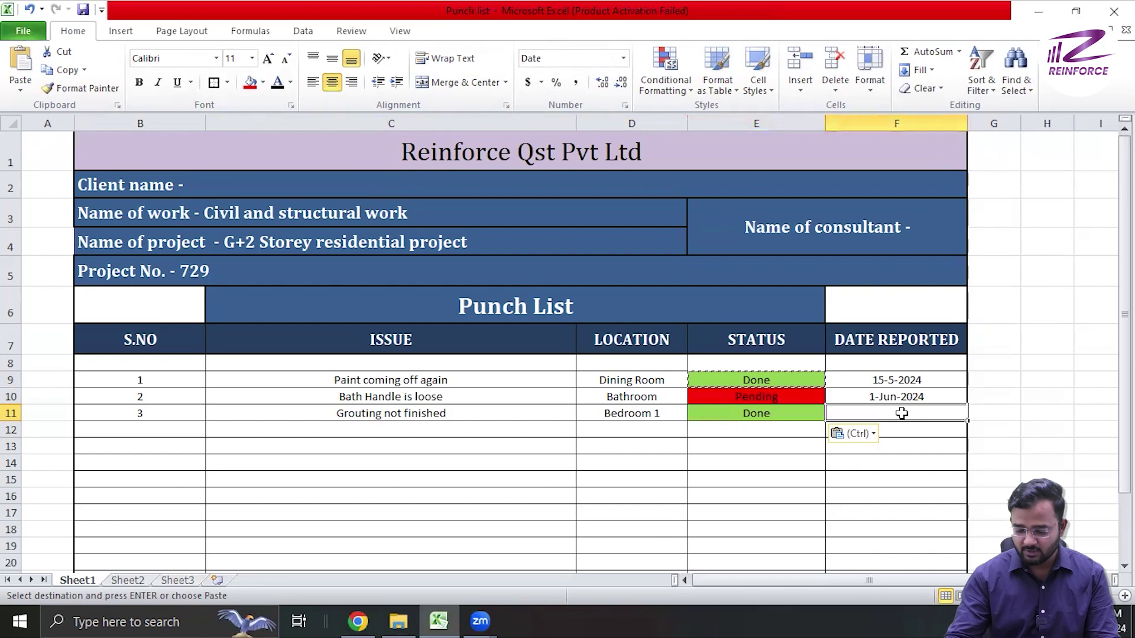
type("20 may 2024")
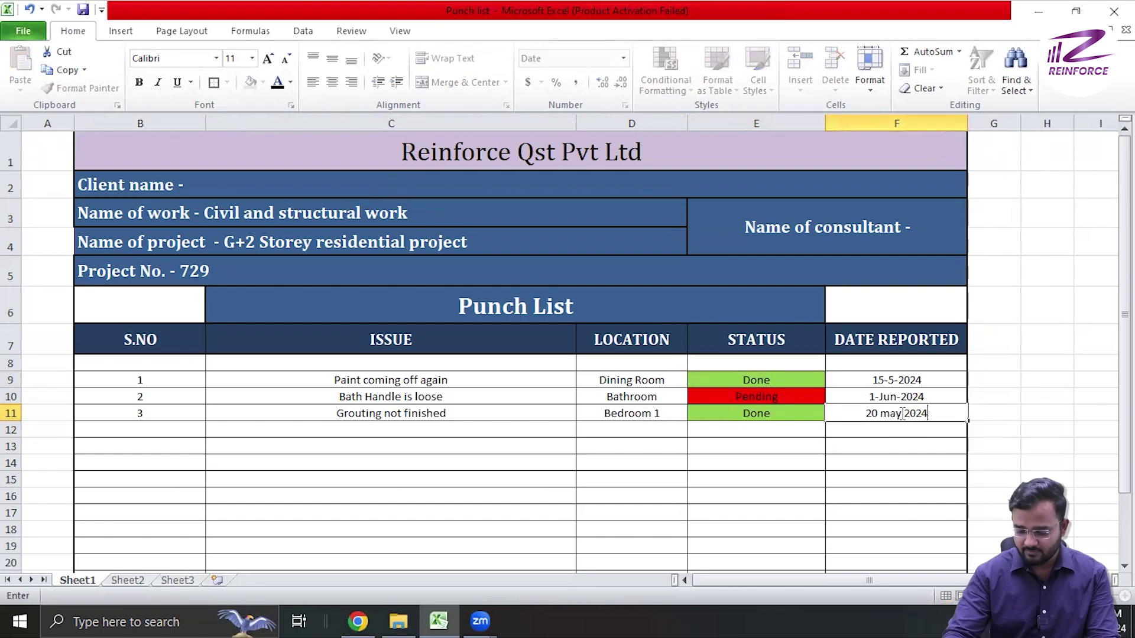
key("Return")
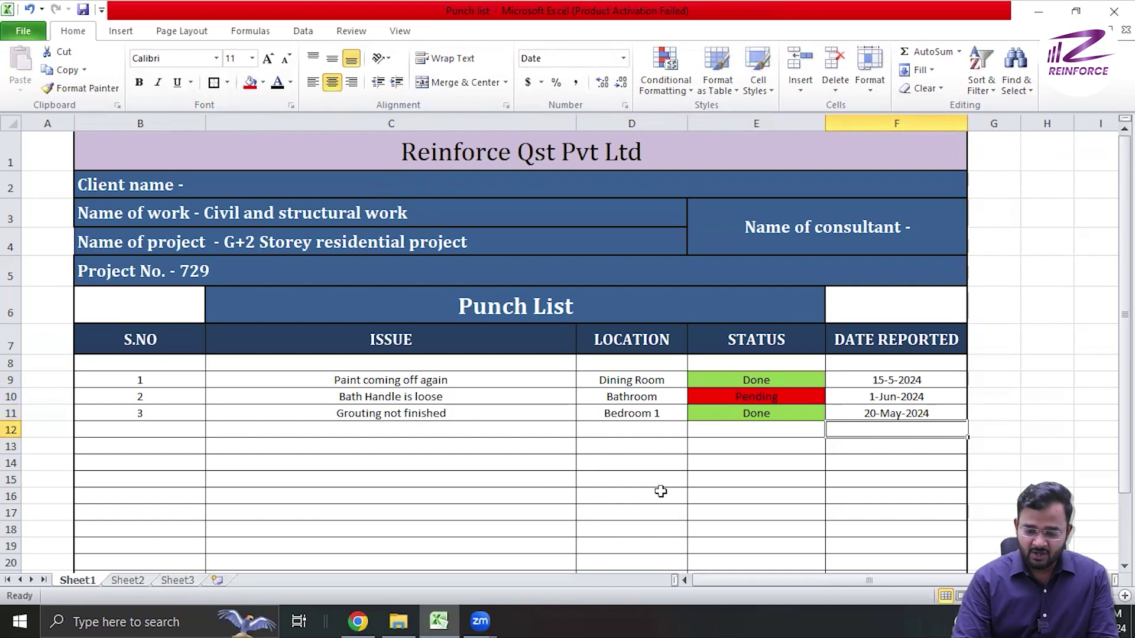
Enter serial number 4 in row 12 of the punch list with the issue "Bathroom ceiling leaked".
left_click(157, 431)
type("4")
left_click(405, 433)
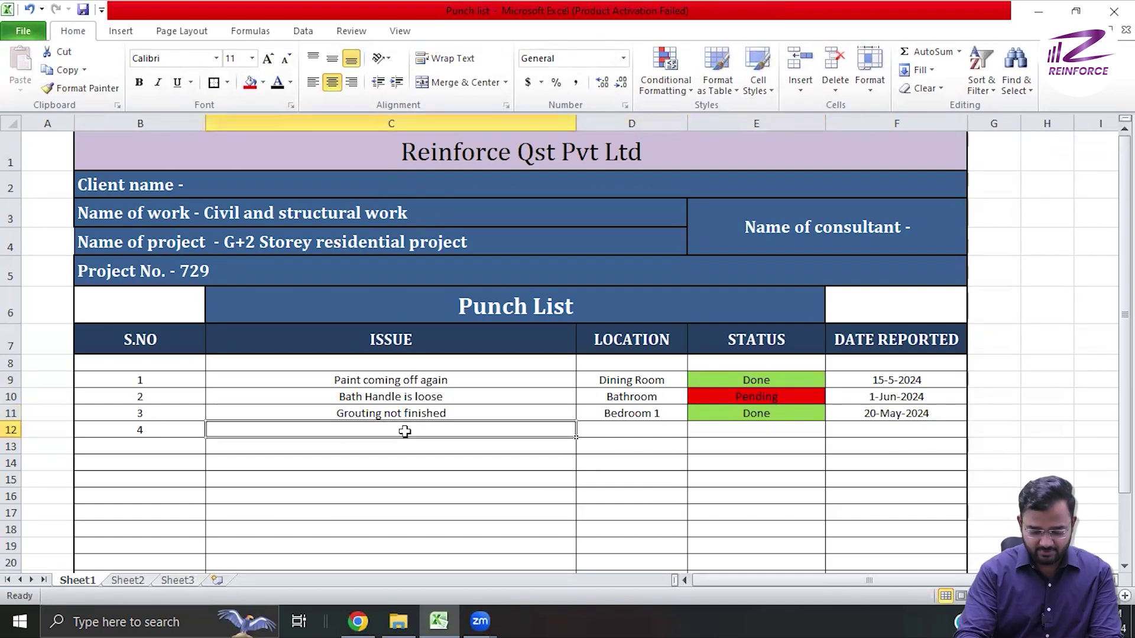
type("Bathroom ")
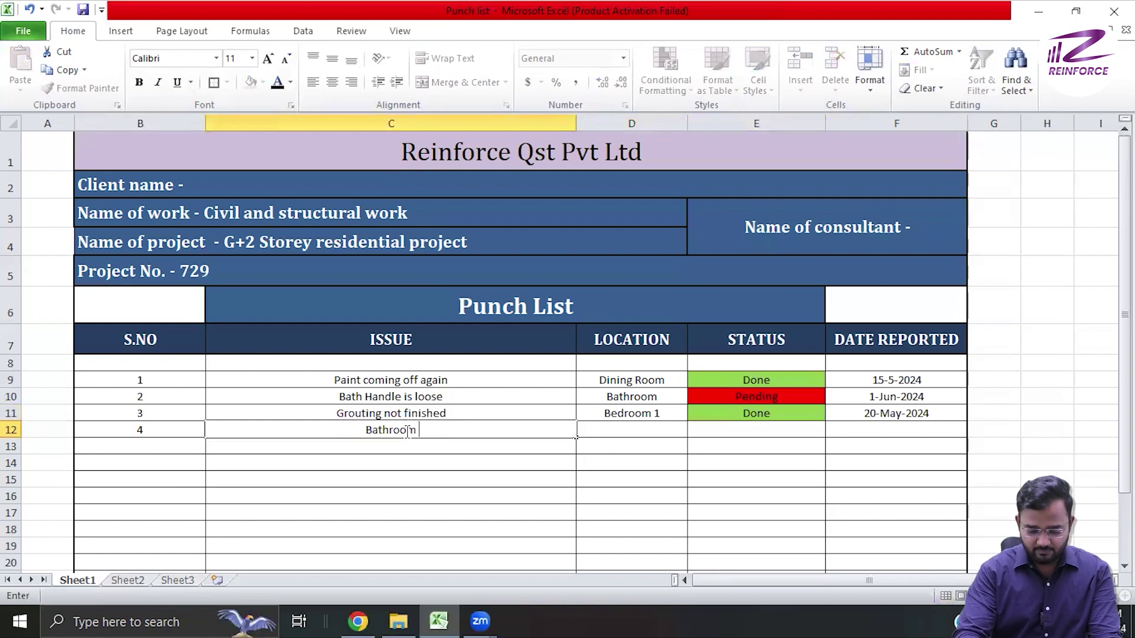
type("ceiling leaked")
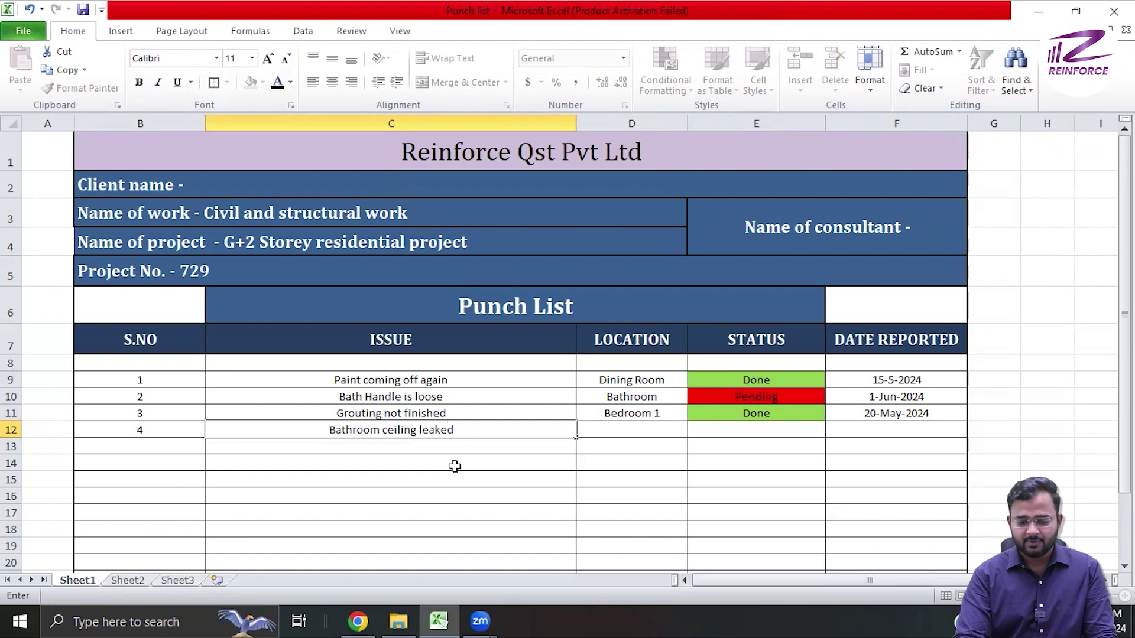
key("Tab")
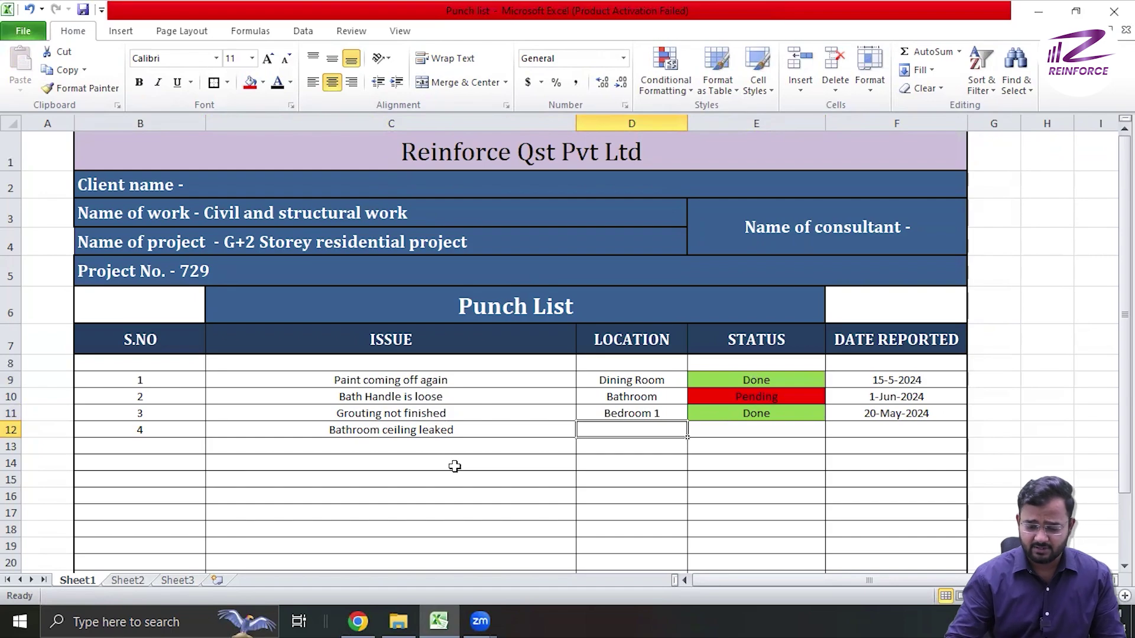
Set the location of item 4 to "Bathroom 4" and copy the red "Pending" status of item 2 into its status cell.
type("B")
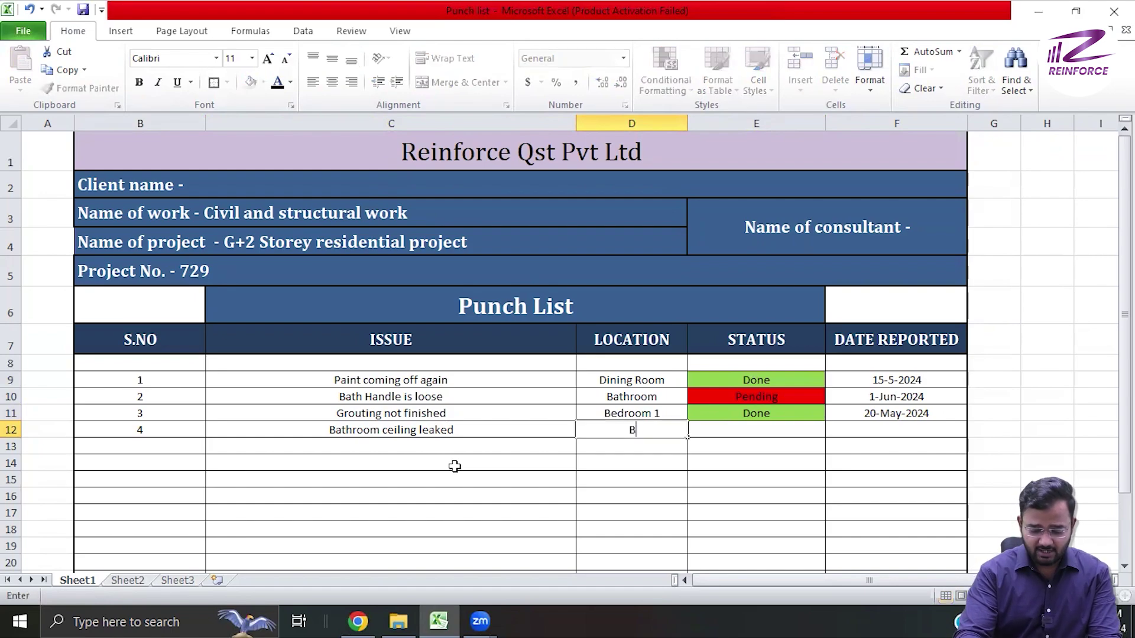
type("athroom ")
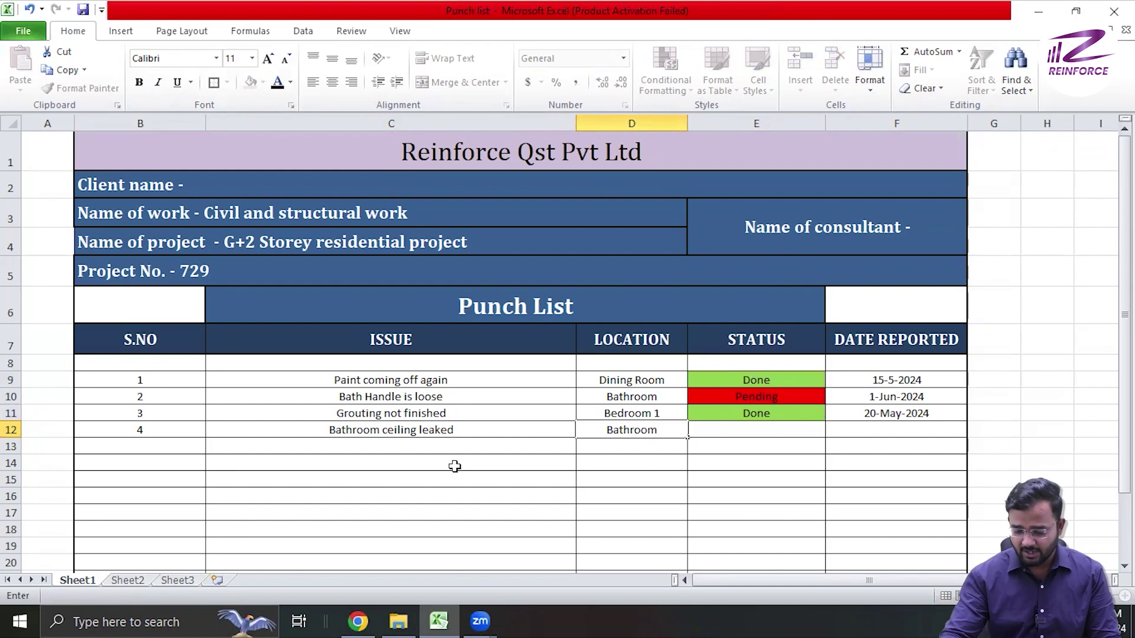
type("4")
key("Tab")
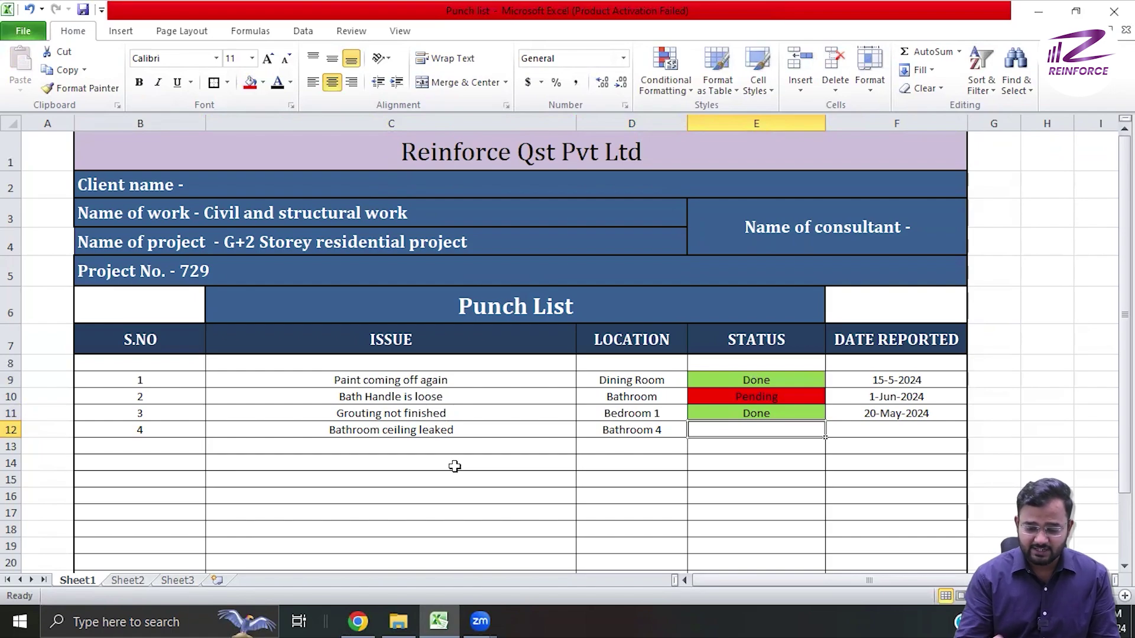
left_click(712, 398)
key("ctrl+c")
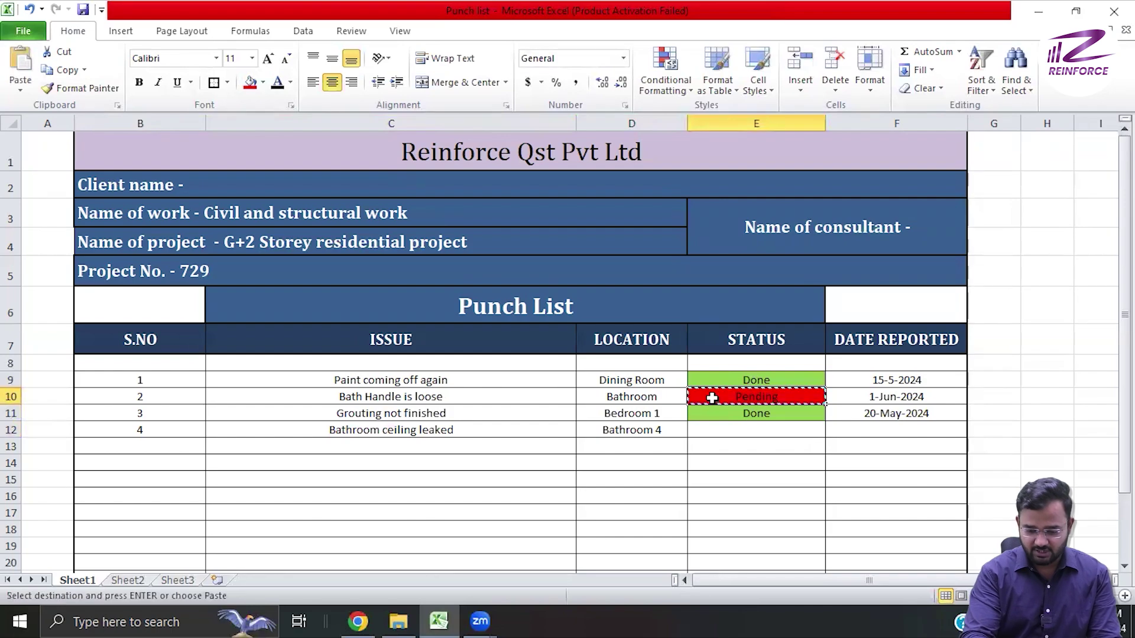
left_click(722, 431)
key("ctrl+v")
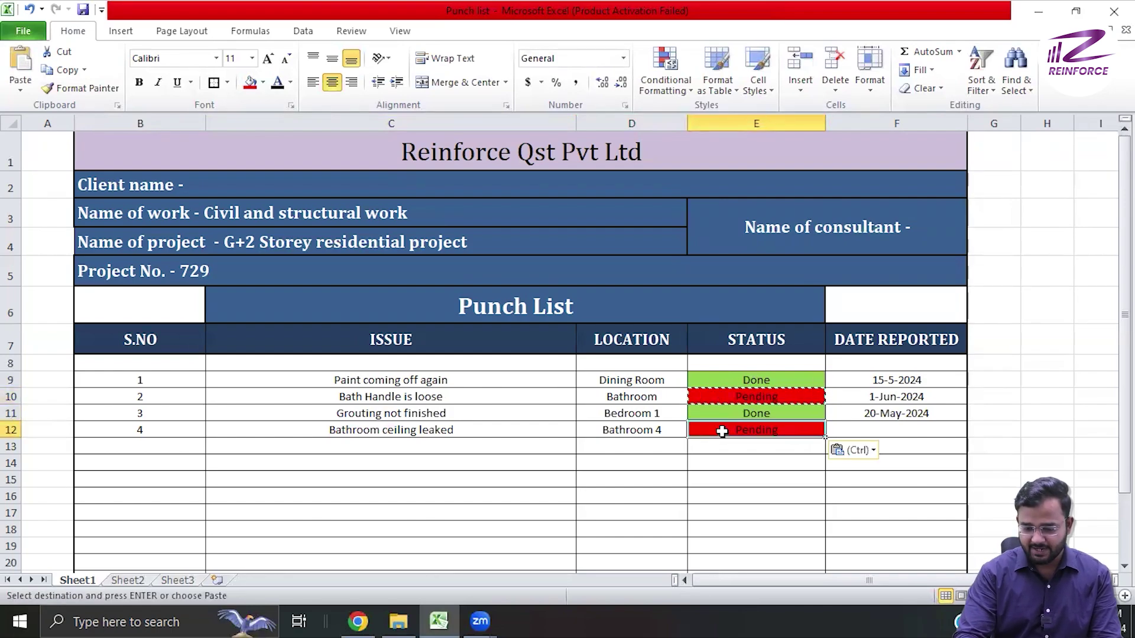
Enter 5 June 2024 as the date reported for item 4.
left_click(926, 425)
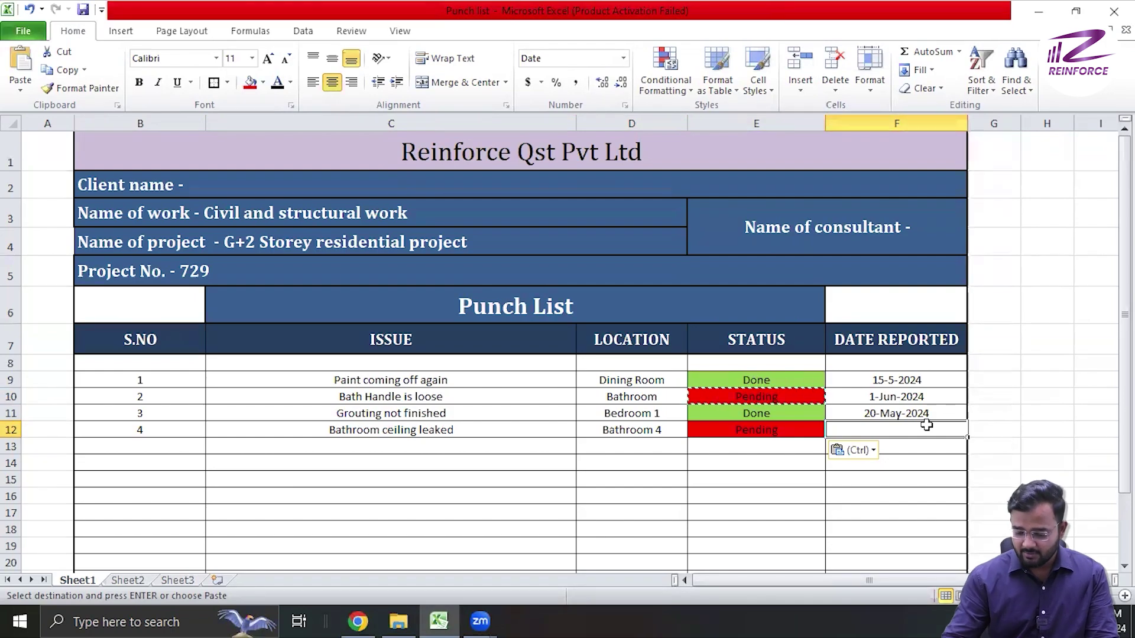
type("5 jun")
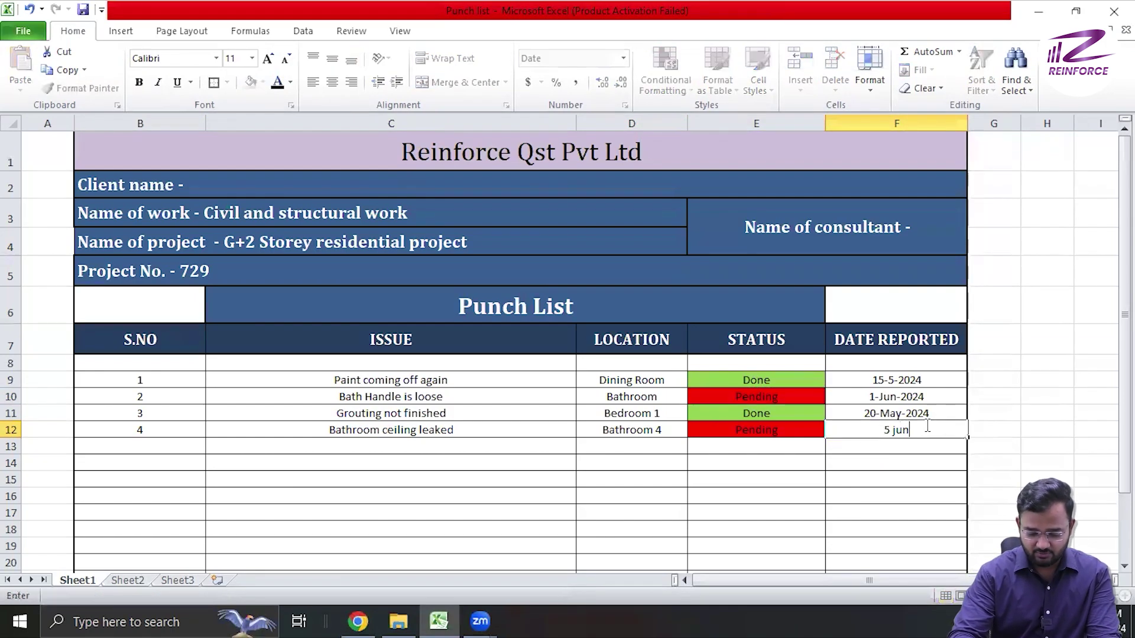
type("e 2024")
key("Return")
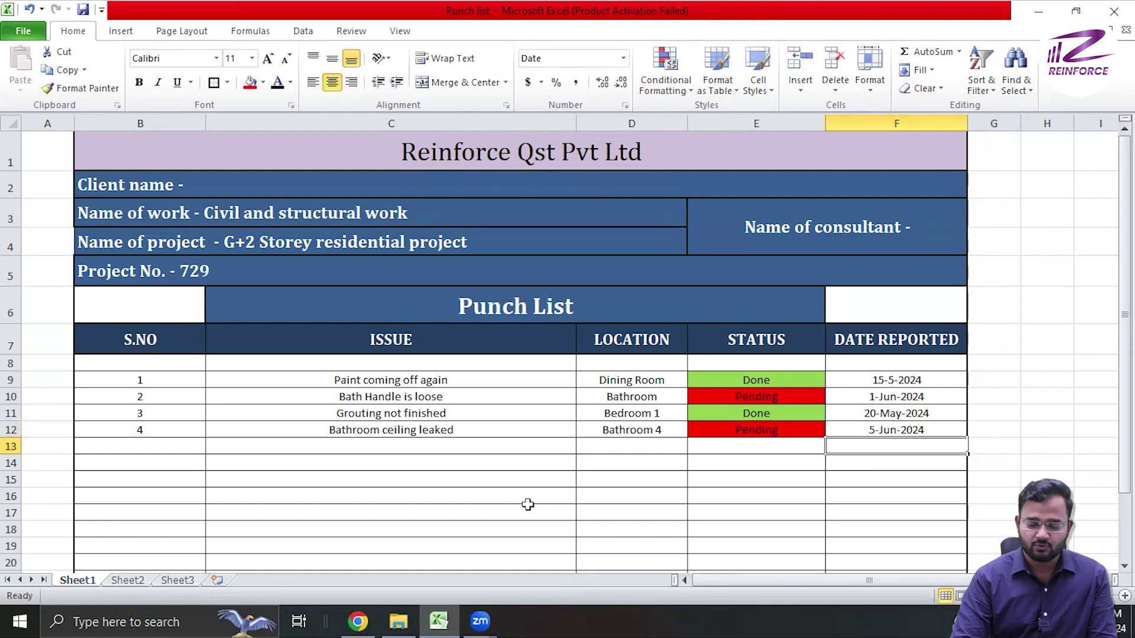
Enter serial number 5 in row 13 of the punch list with the issue "Faucet mixer is not working".
left_click(137, 444)
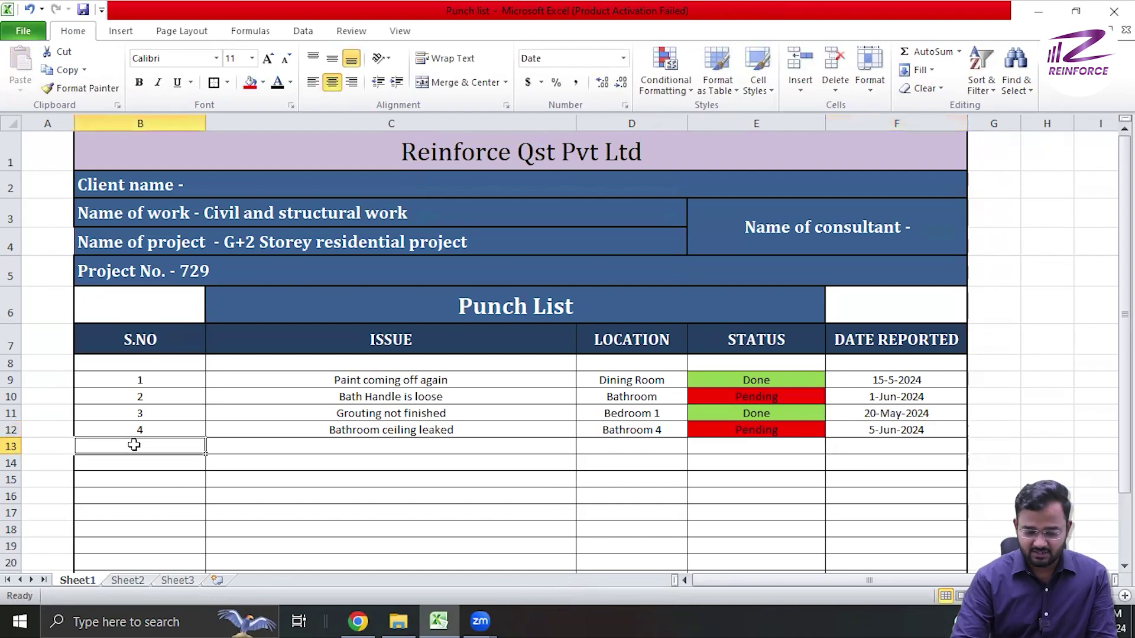
type("5")
left_click(287, 442)
type("Faucet")
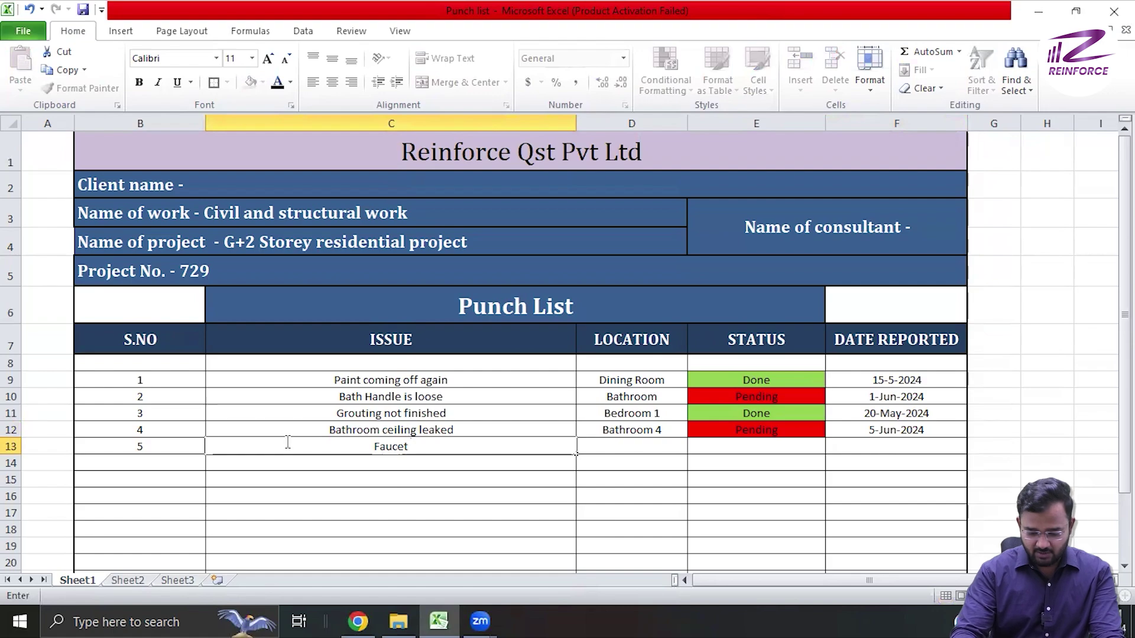
type(" mixer")
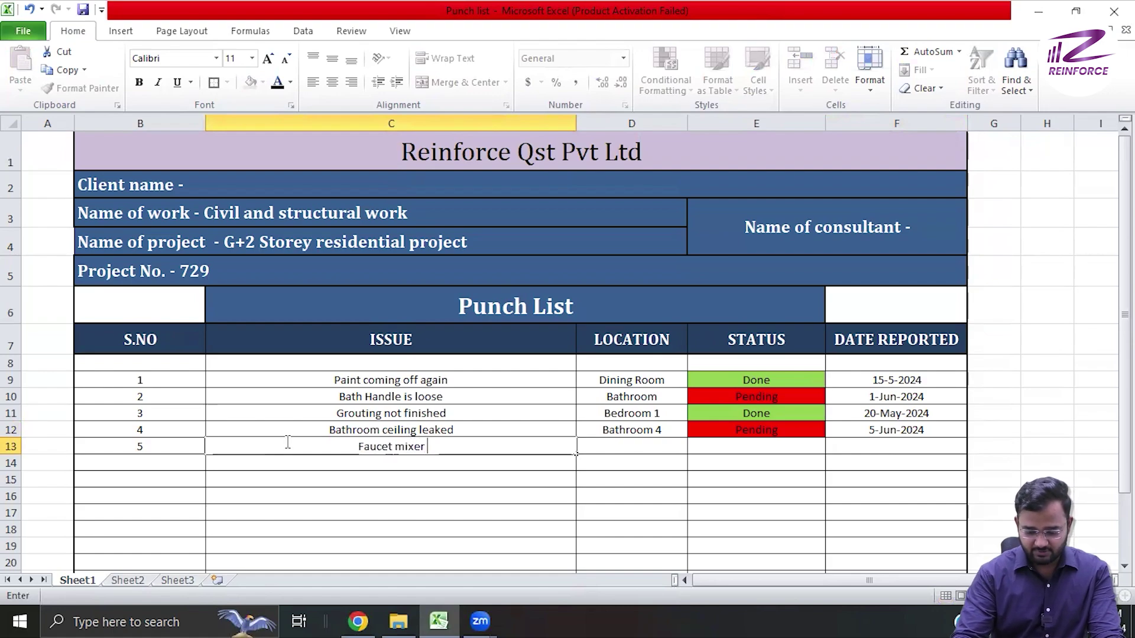
type(" is not")
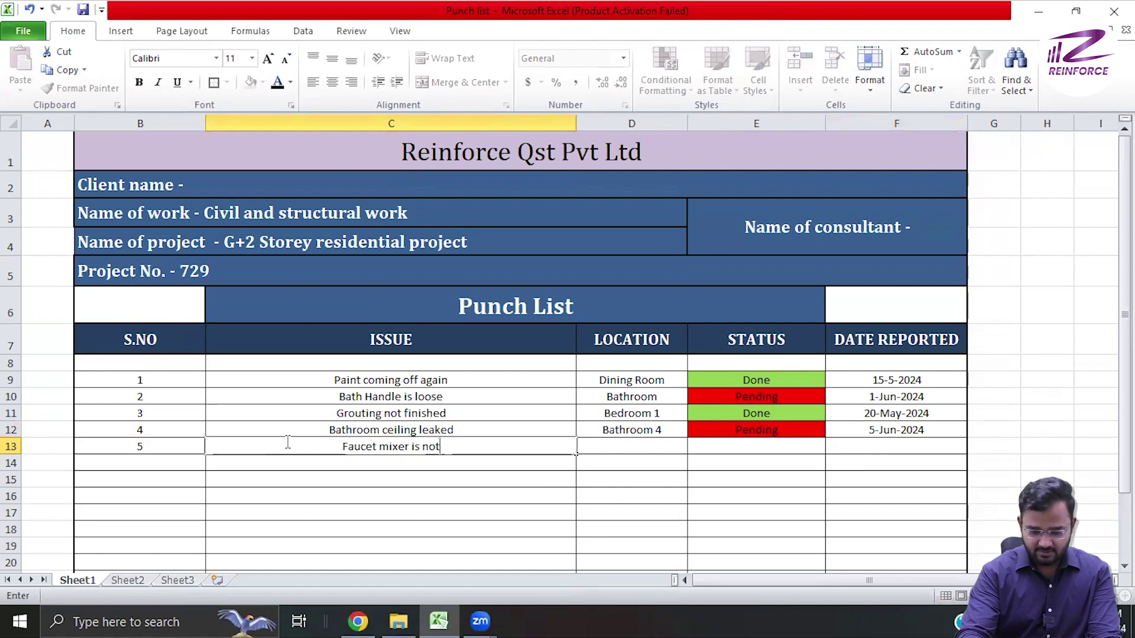
type(" working")
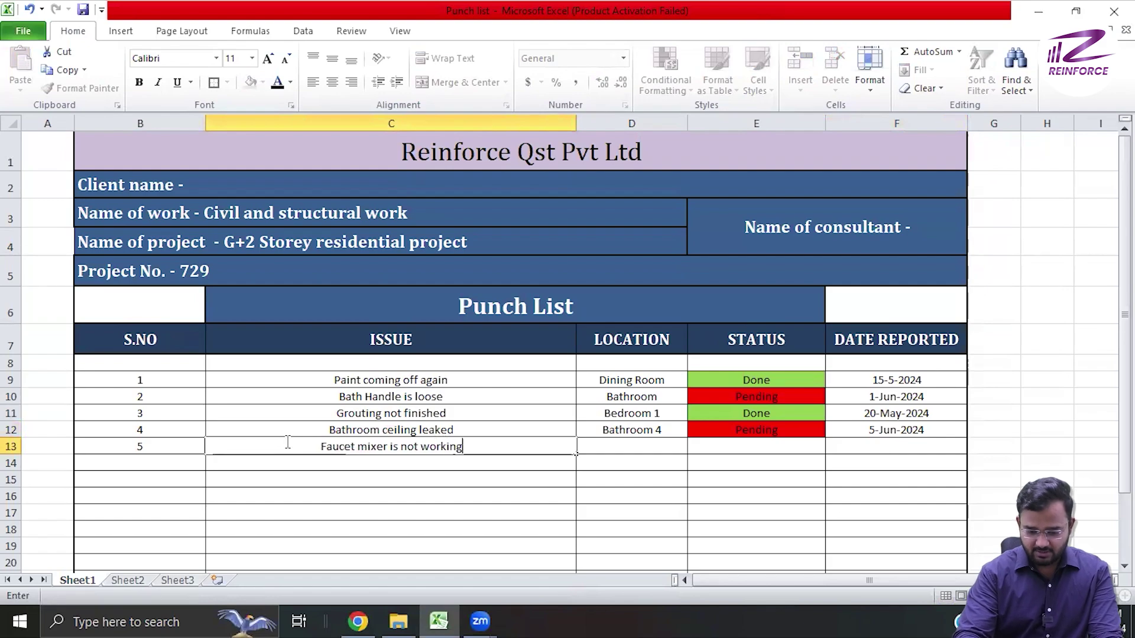
key("Tab")
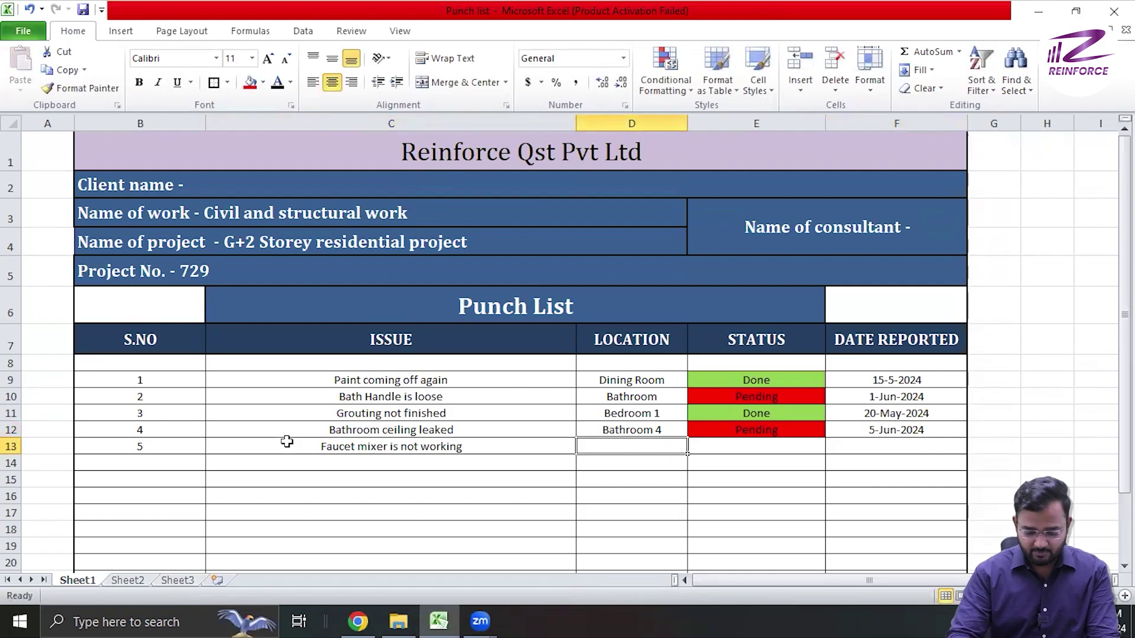
Set the location of item 5 to "Bathrrom 1" and copy the green "Done" status of item 3 into its status cell.
type("Bathrrom ")
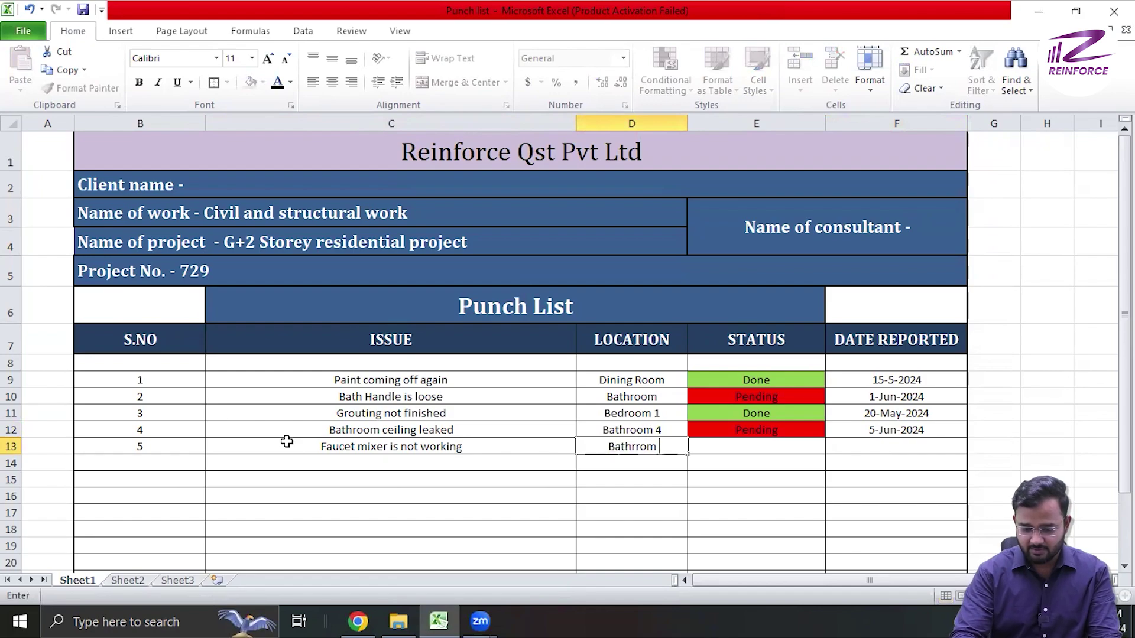
type("1")
key("Tab")
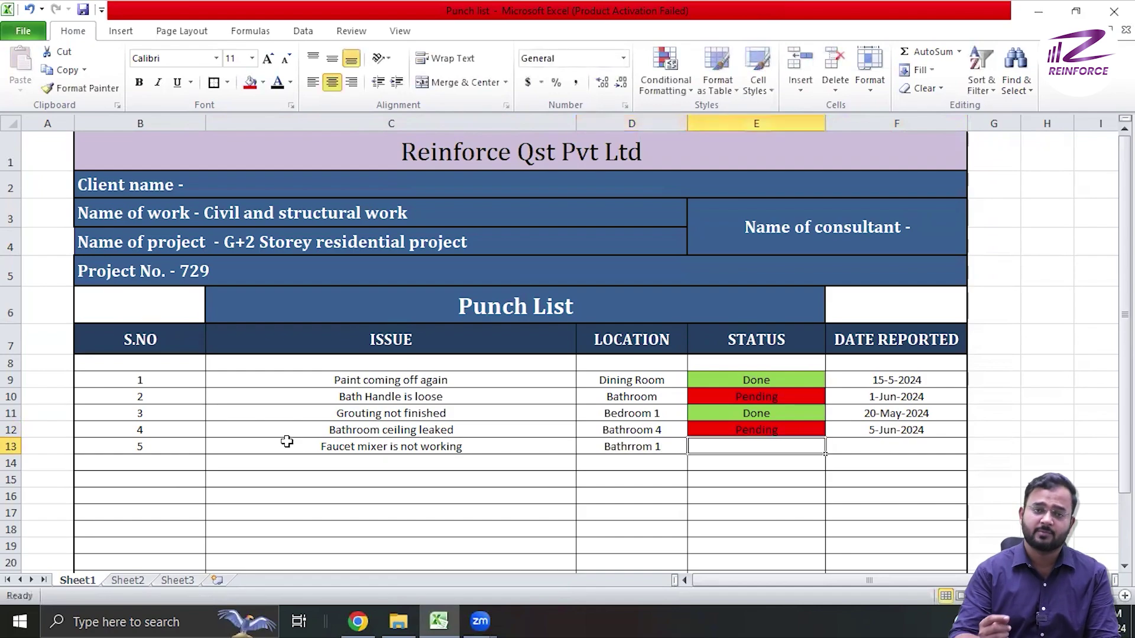
left_click(794, 412)
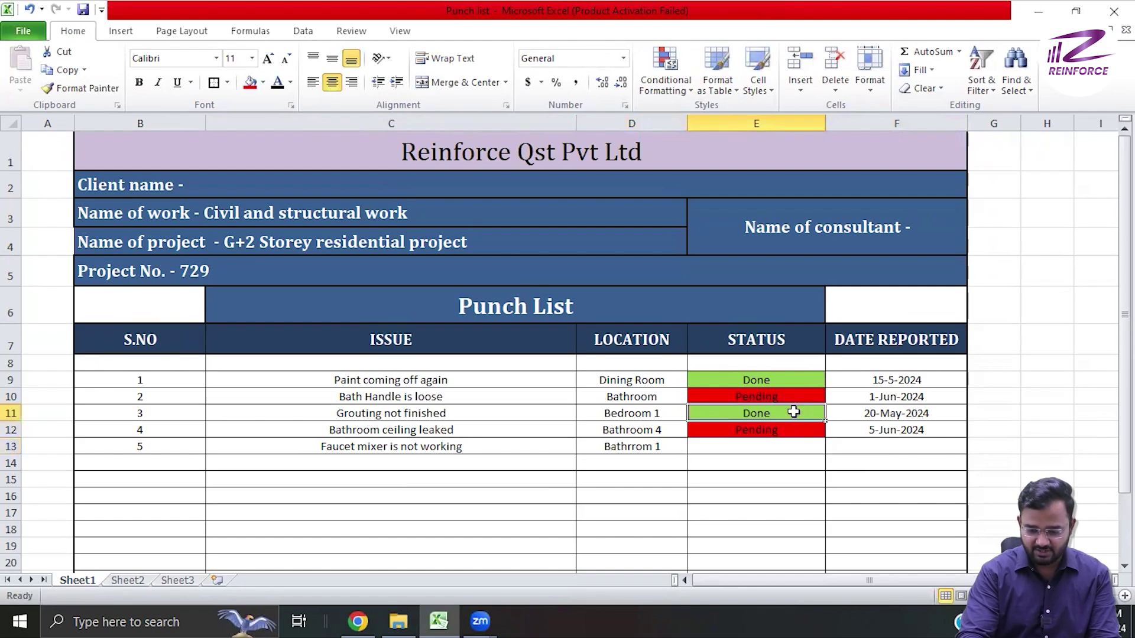
key("ctrl+c")
left_click(763, 447)
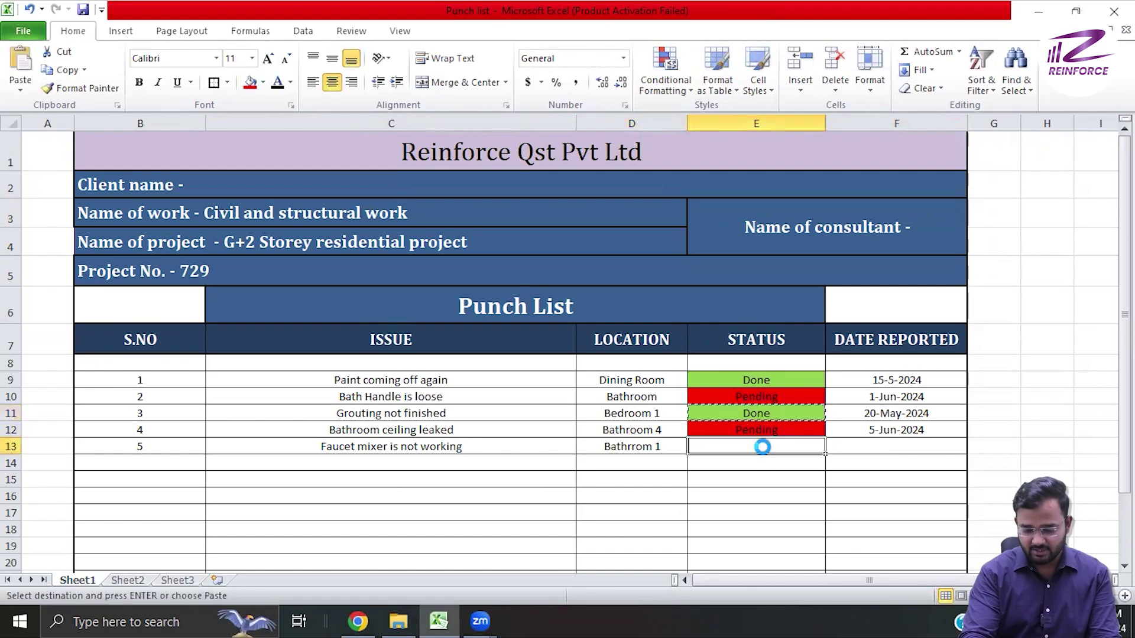
key("ctrl+v")
Enter 24 May 2024 as the date reported for item 5.
left_click(896, 448)
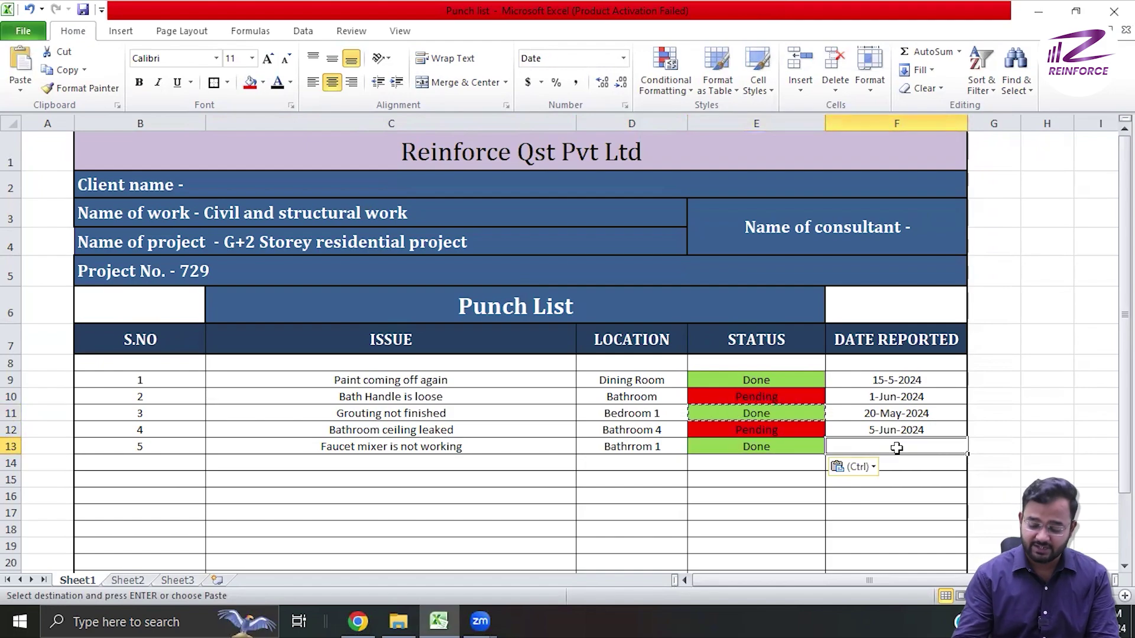
type("24")
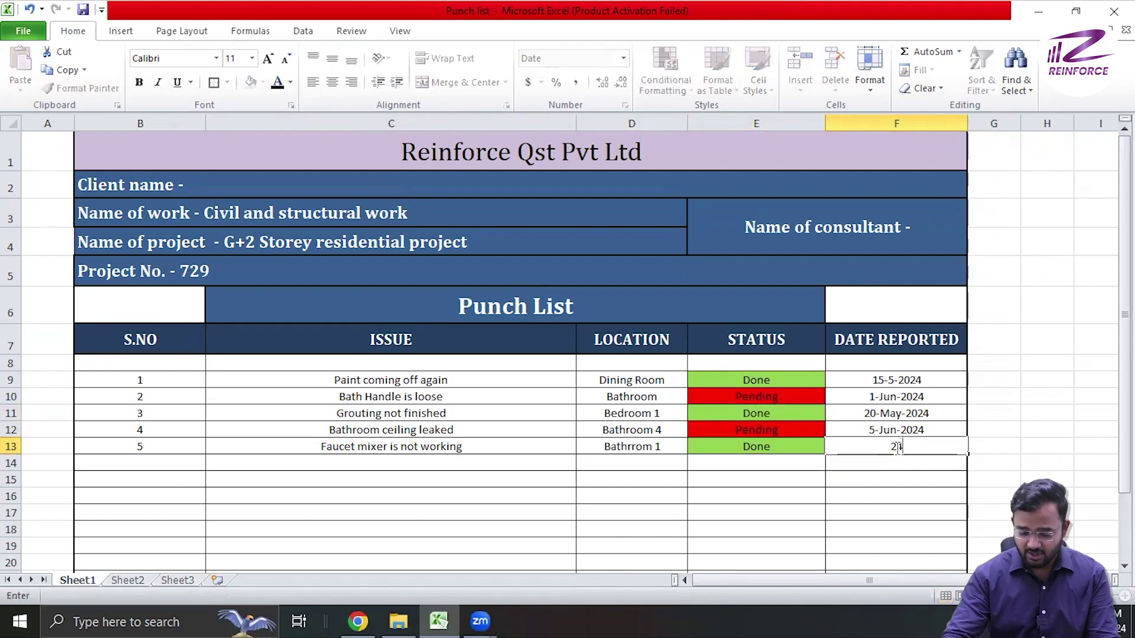
type(" may 2024")
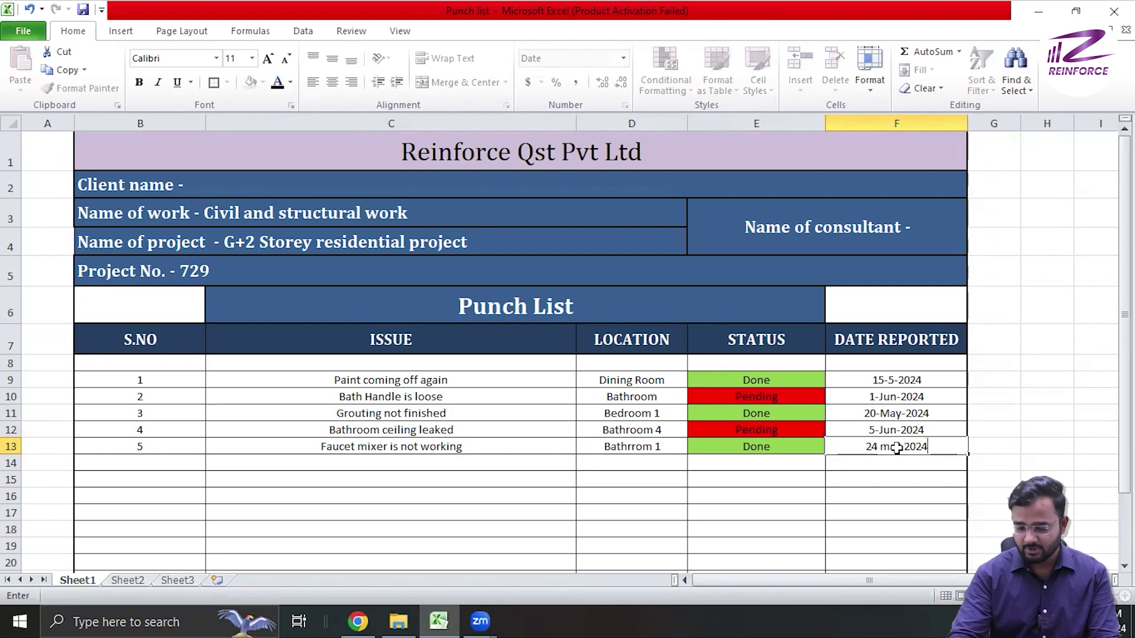
key("Return")
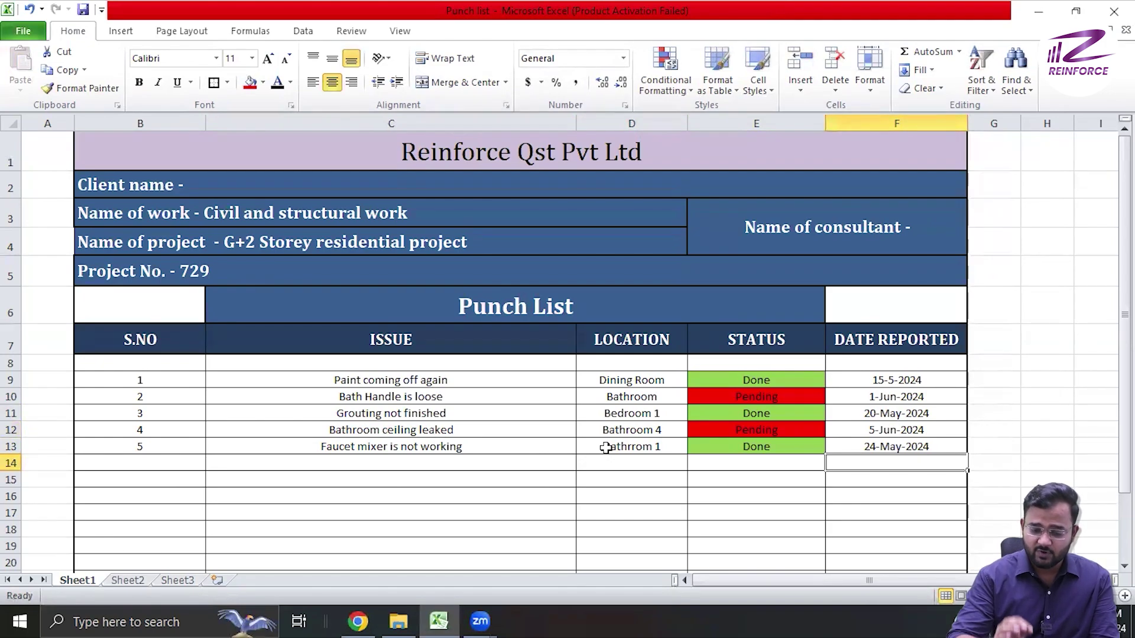
left_click_drag(495, 378, 494, 493)
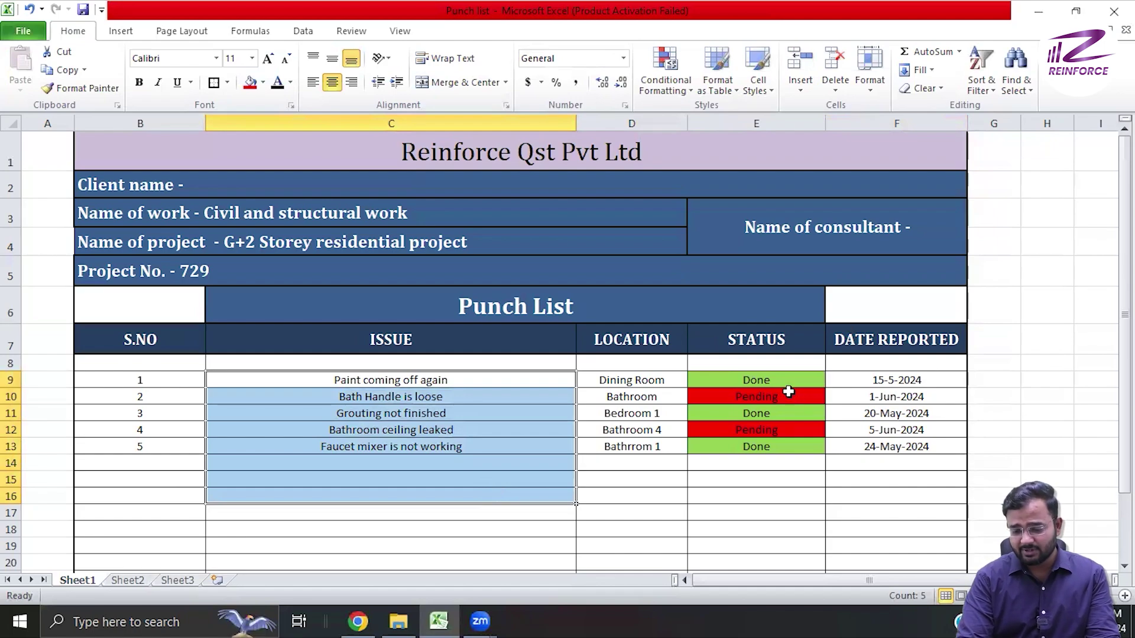
left_click_drag(775, 380, 873, 383)
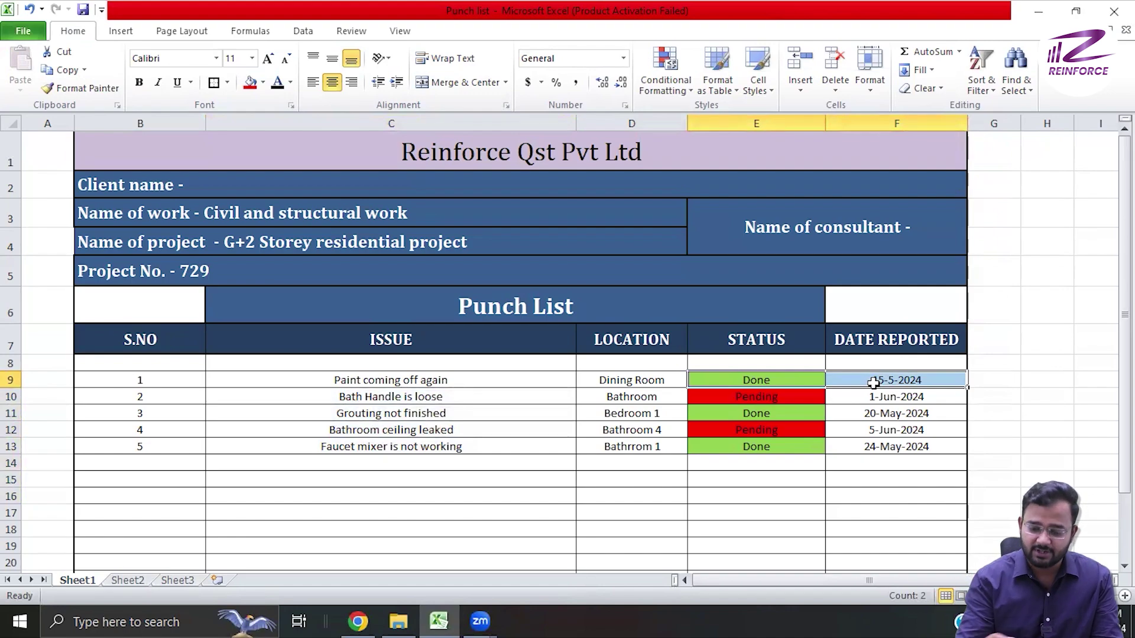
left_click_drag(805, 396, 854, 399)
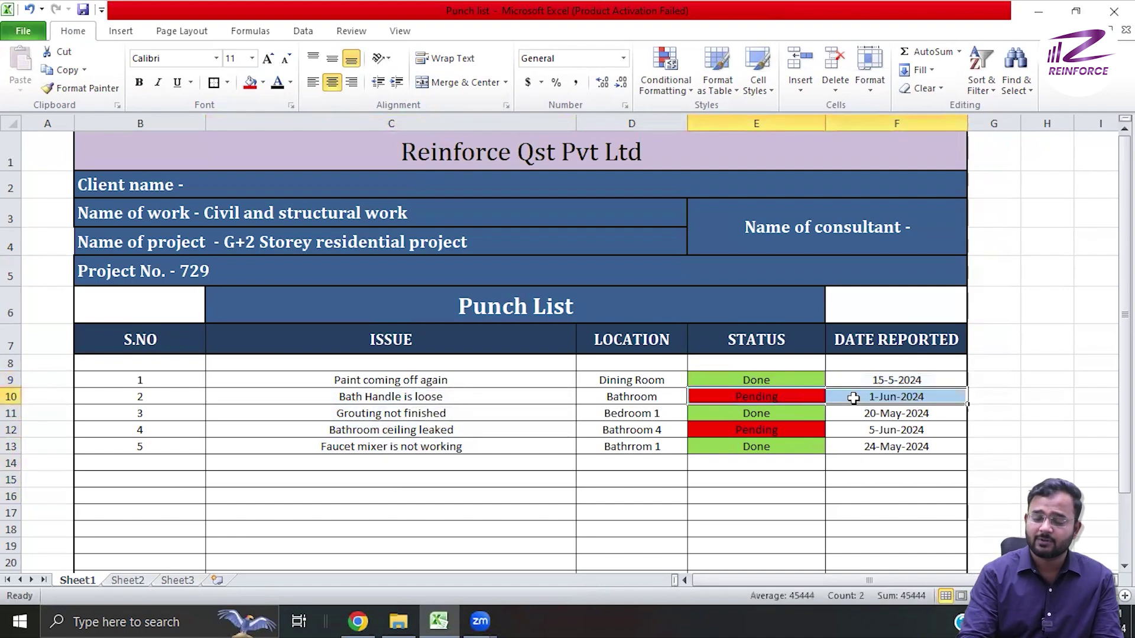